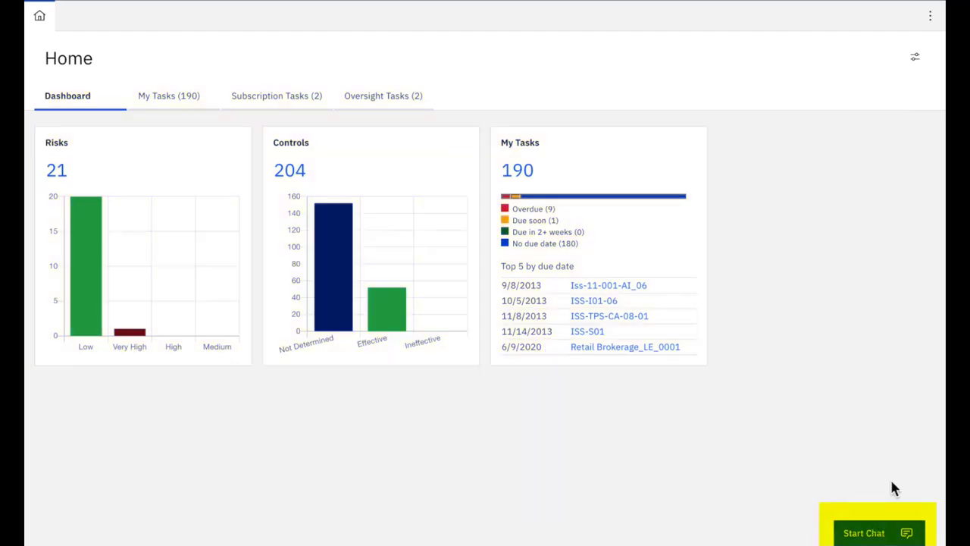
Start a Watson Assistant chat and send the greeting 'Hello'
click(872, 535)
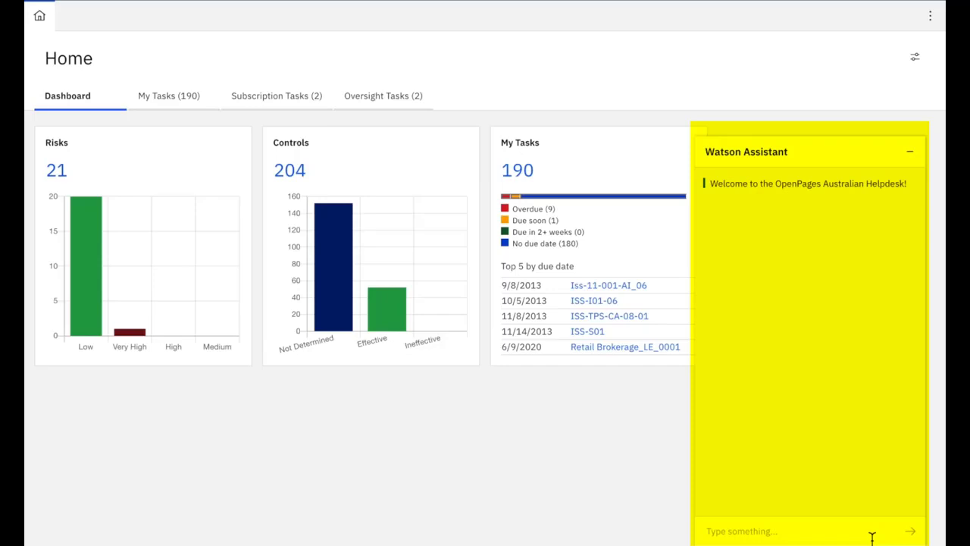
click(871, 534)
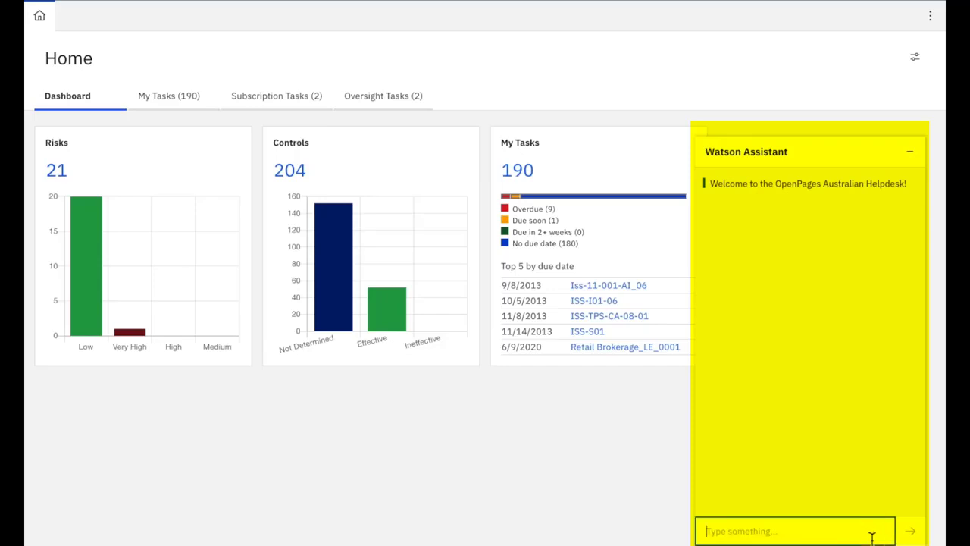
text(Hello)
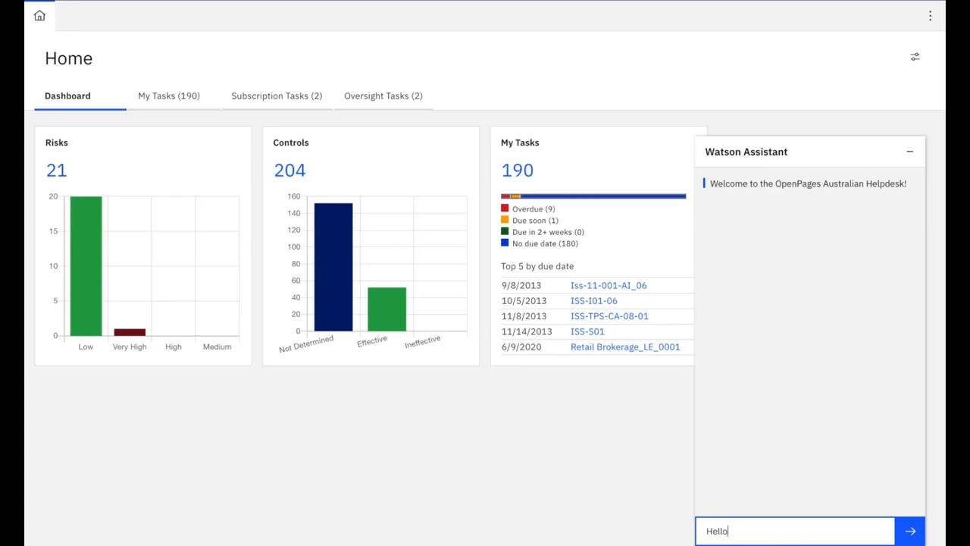
key(Return)
Ask Watson 'Do you know any funny stories?', then 'help?', and highlight its offered options
text(Do you)
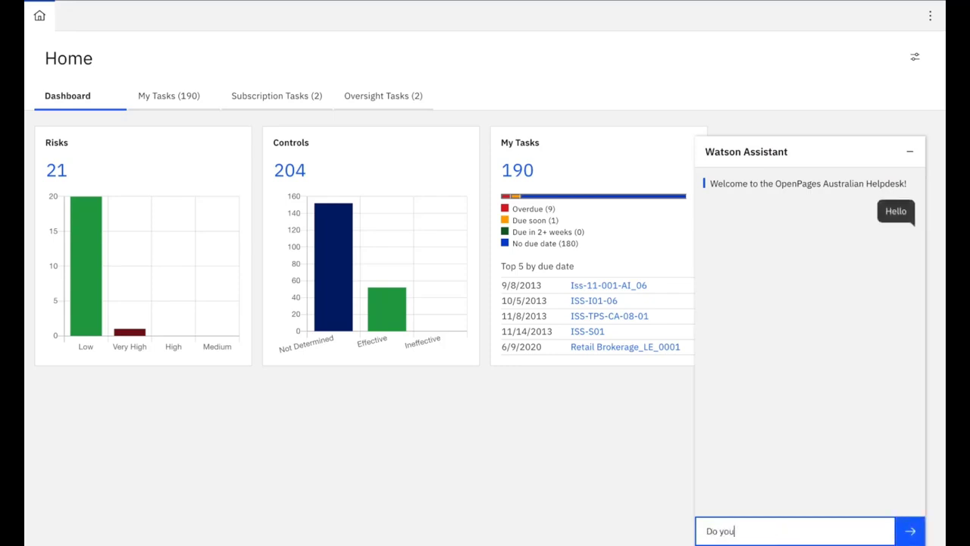
text( know any funny stories?)
key(Return)
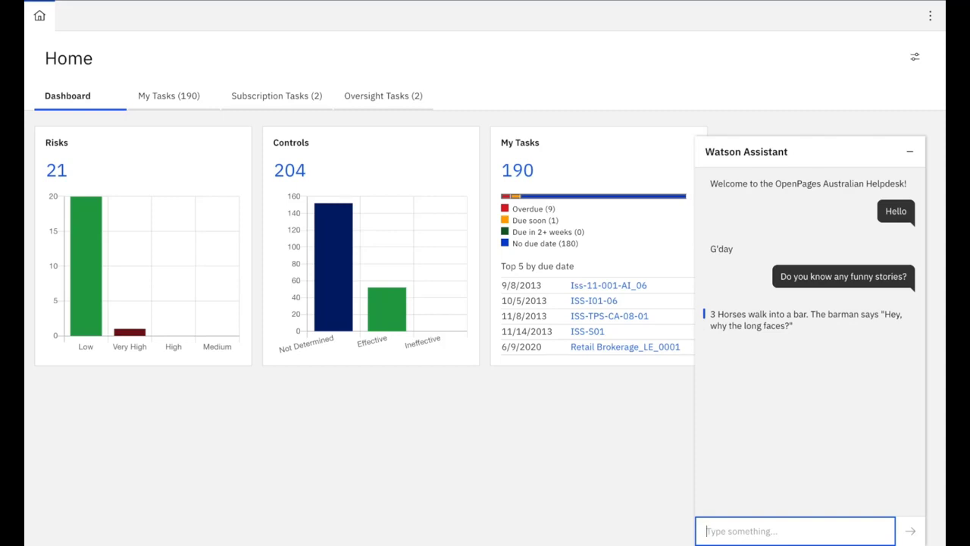
text(help?)
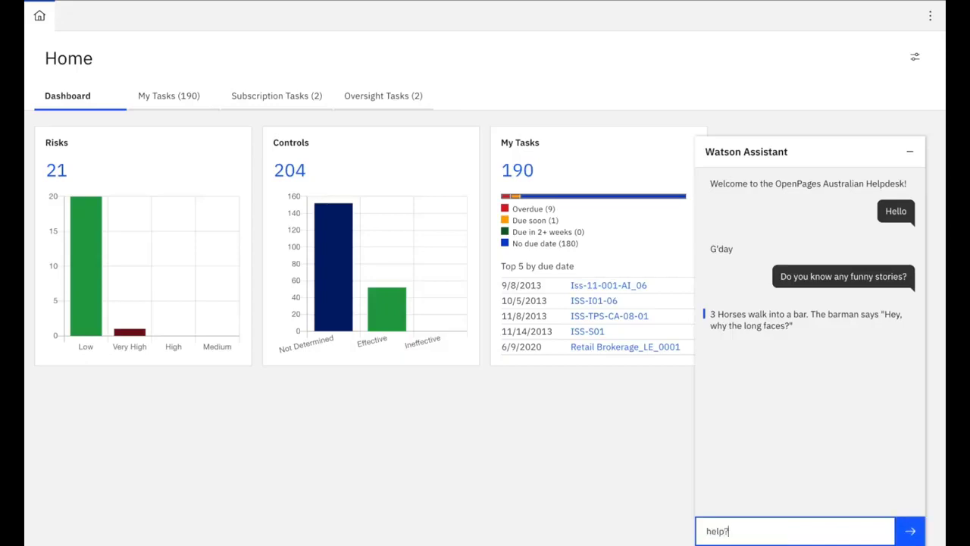
key(Return)
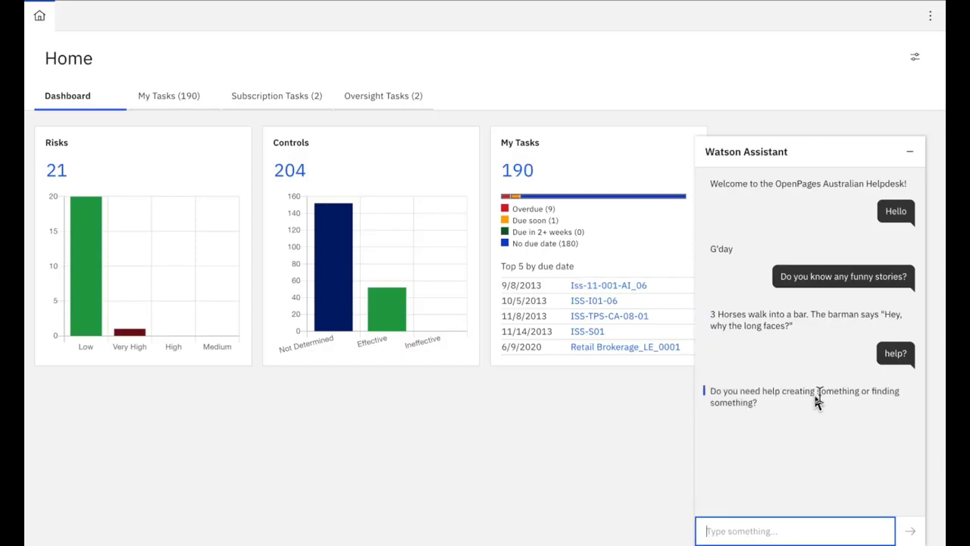
drag(783, 393, 900, 393)
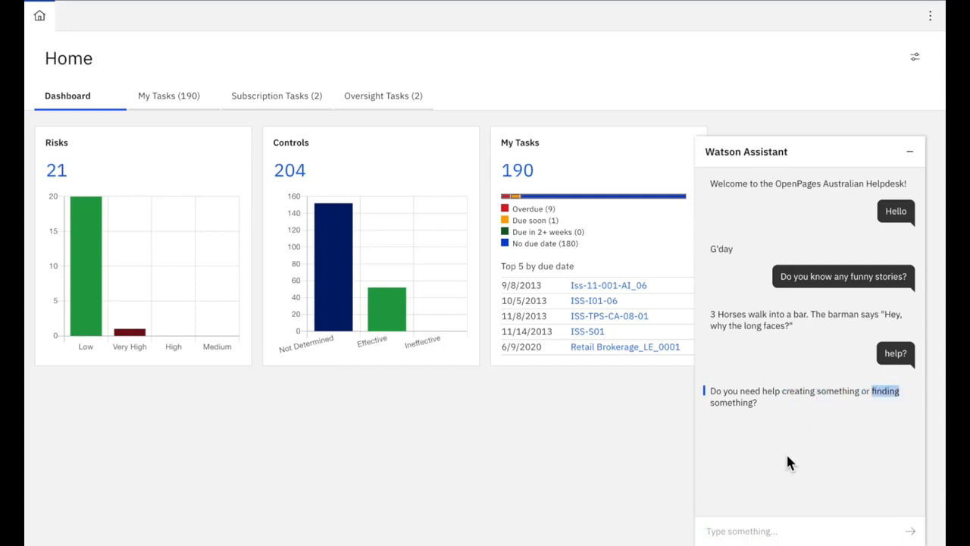
Reply 'finding', choose Your Incidents, and follow Watson's link to the My Losses list
click(752, 532)
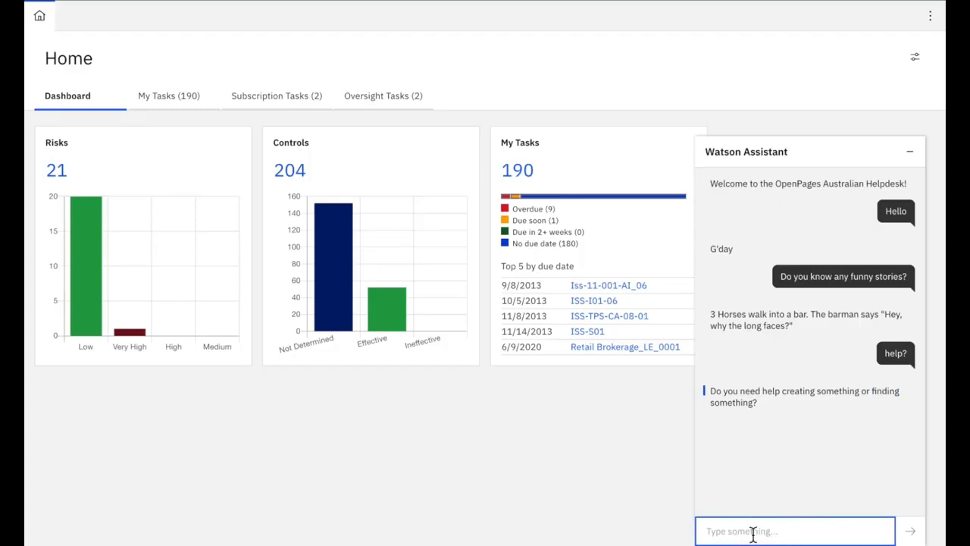
text(finding)
key(Return)
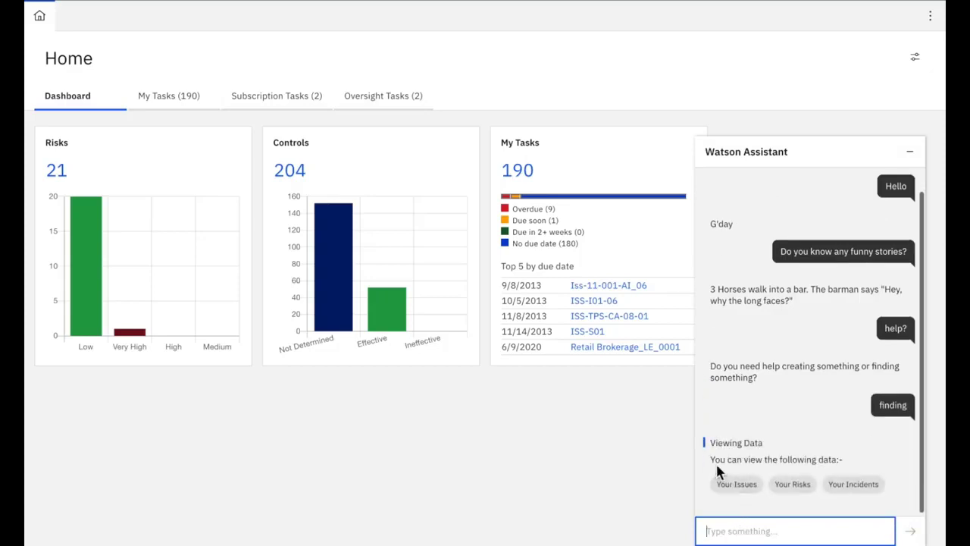
drag(713, 466, 826, 466)
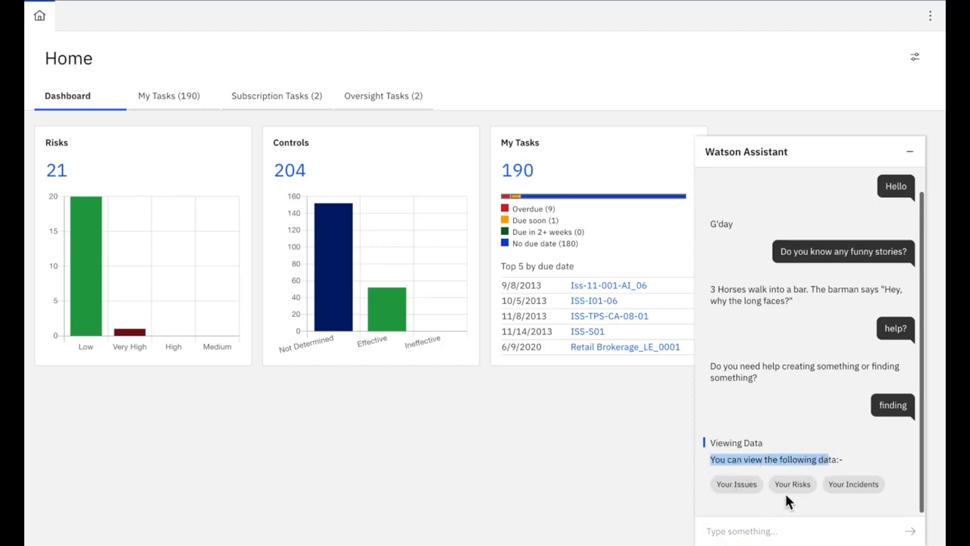
click(852, 485)
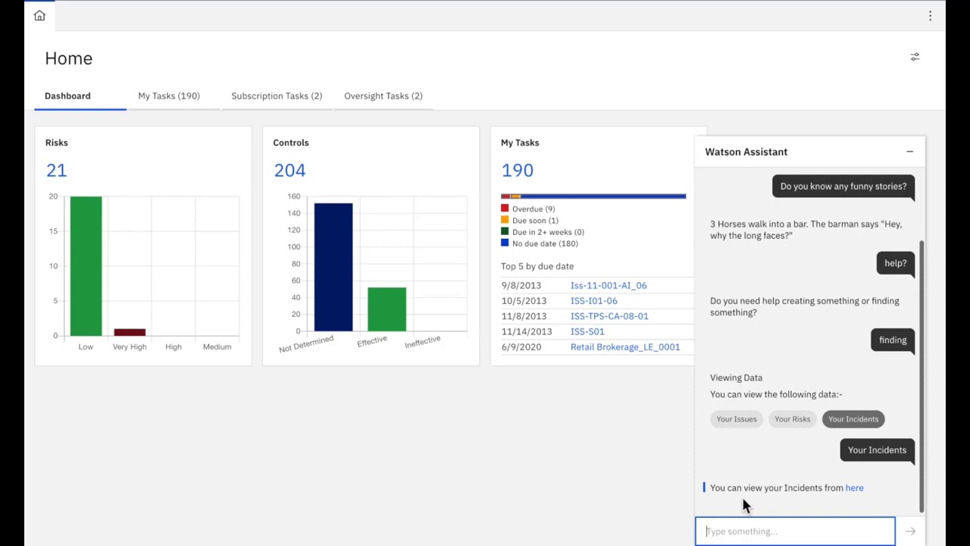
click(855, 491)
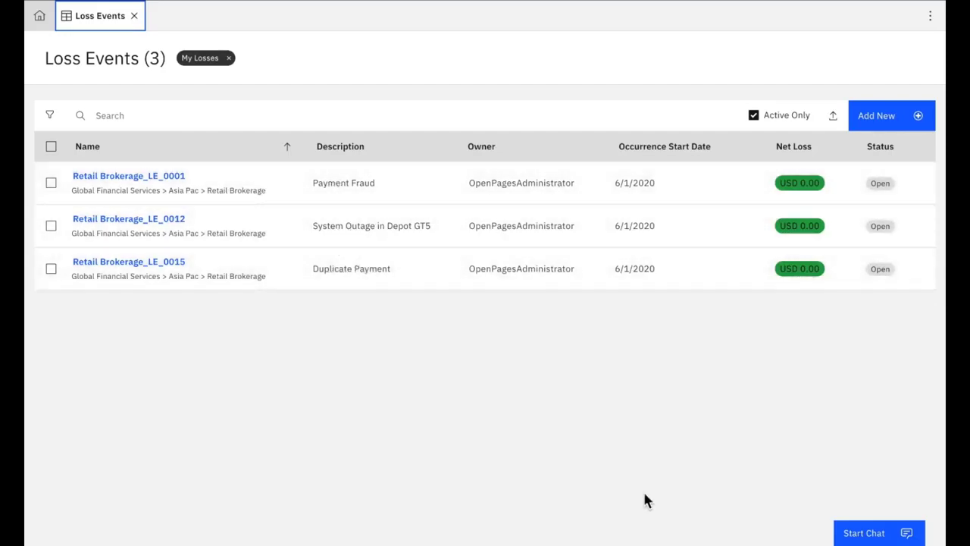
Tell Watson 'I need to create an incident' and follow its Create Incident link to a new form
click(866, 532)
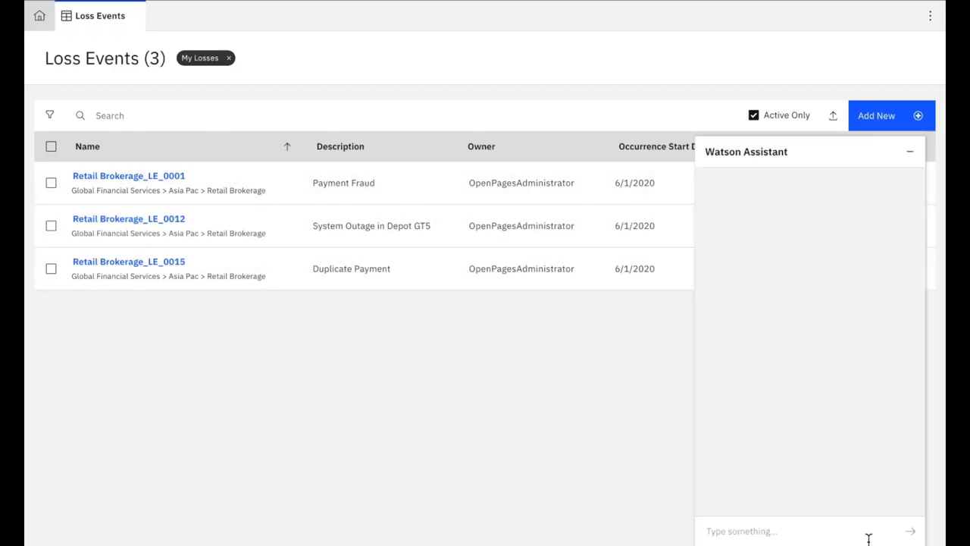
click(777, 531)
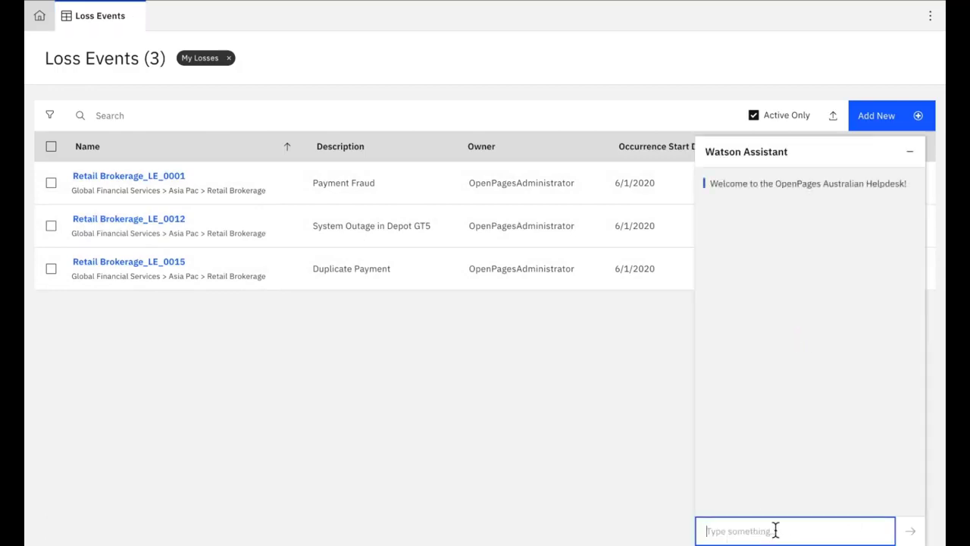
text(I need to creat)
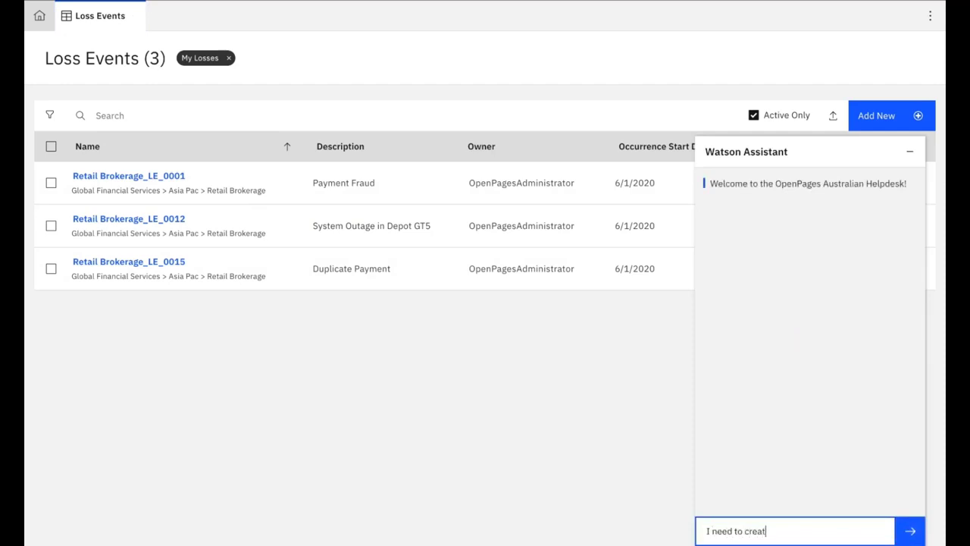
text(e an incident)
key(Return)
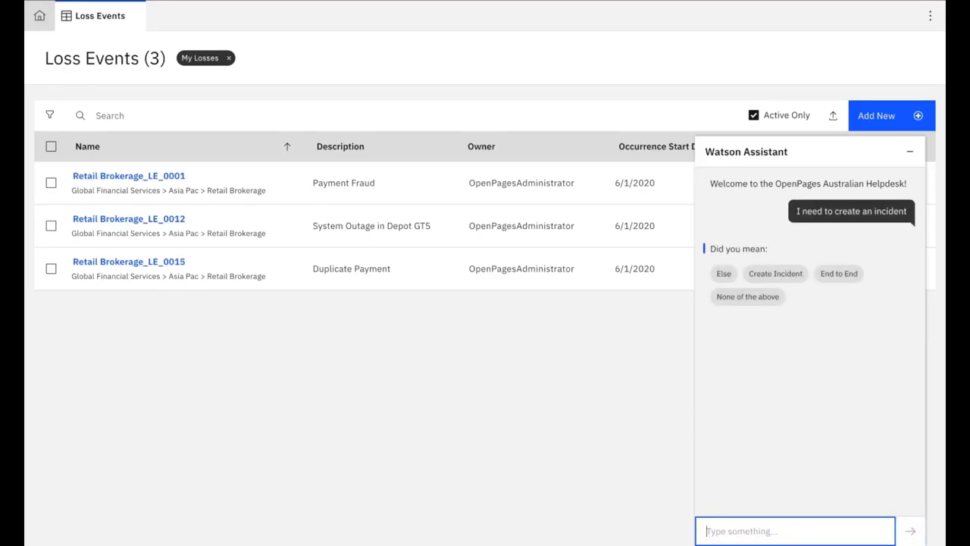
click(762, 285)
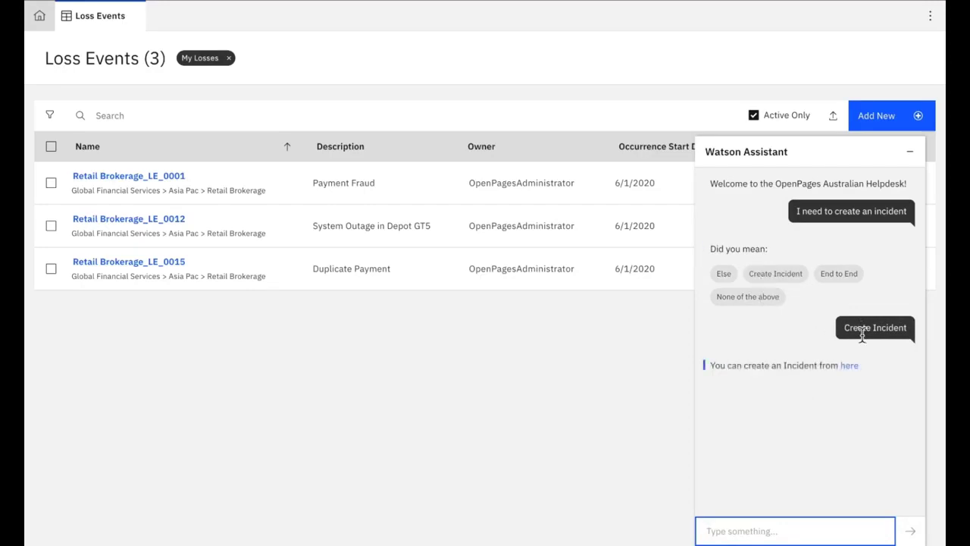
click(855, 370)
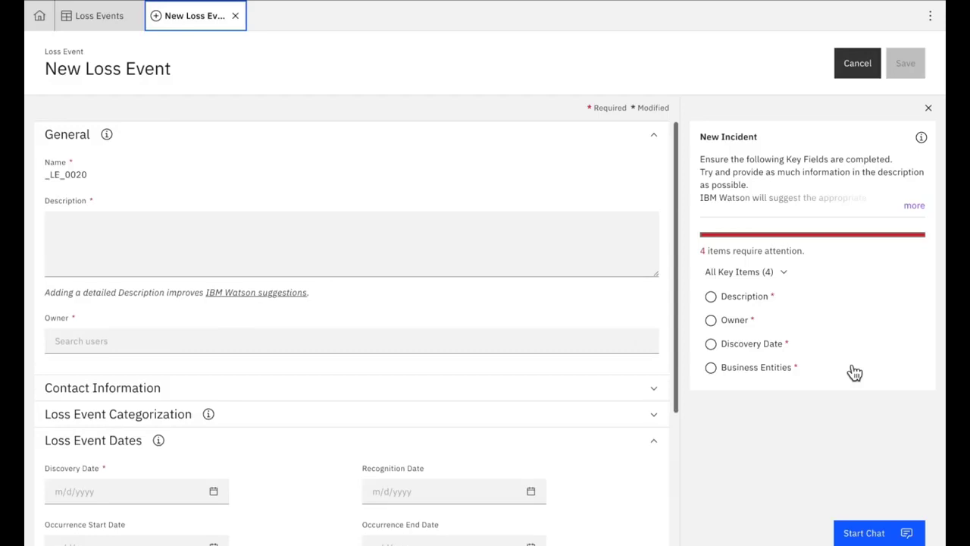
Expand the New Incident guidance on _LE_0020 and jump to the Description key item
click(914, 208)
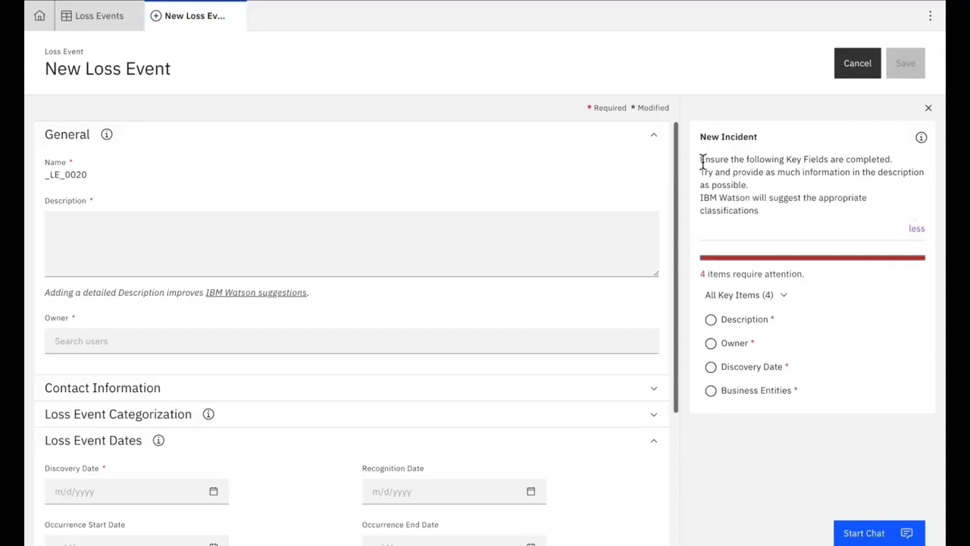
drag(700, 159, 807, 217)
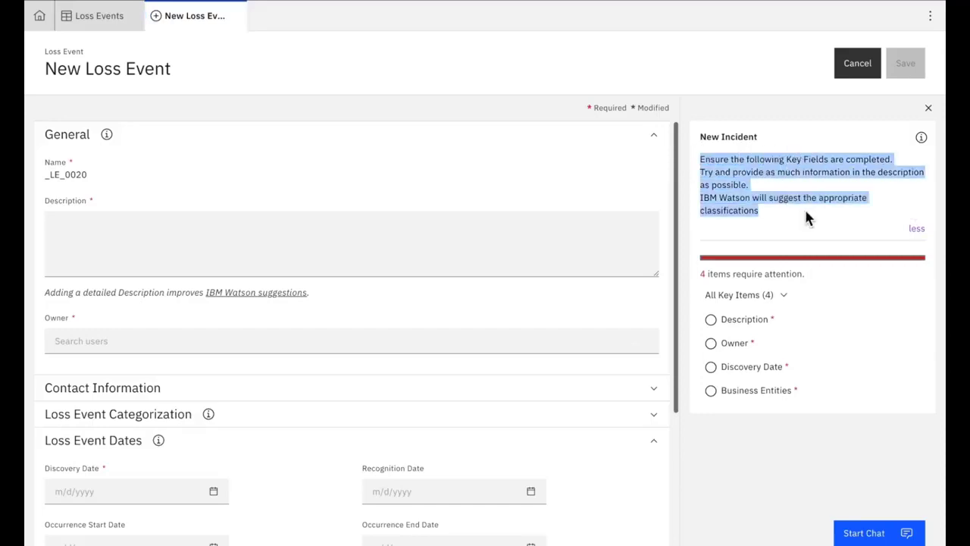
click(754, 324)
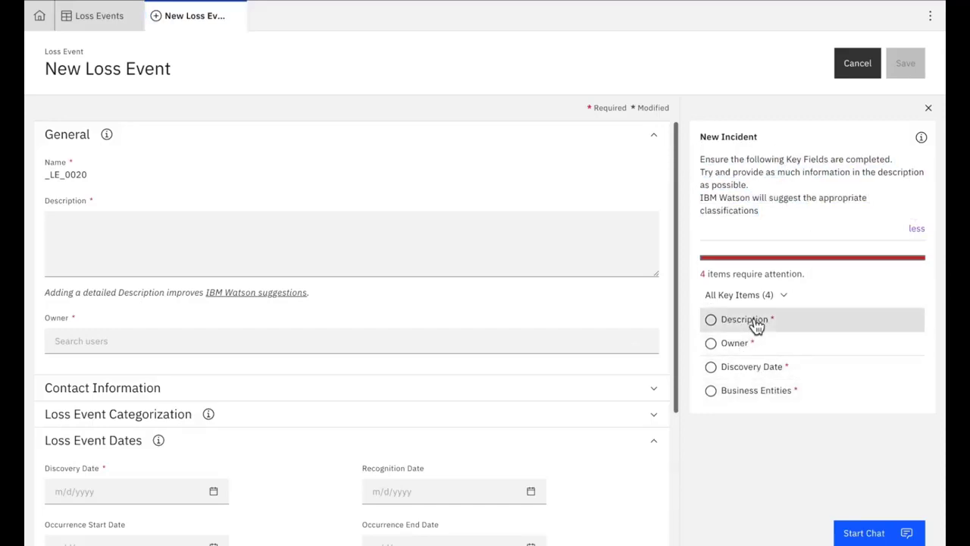
click(710, 319)
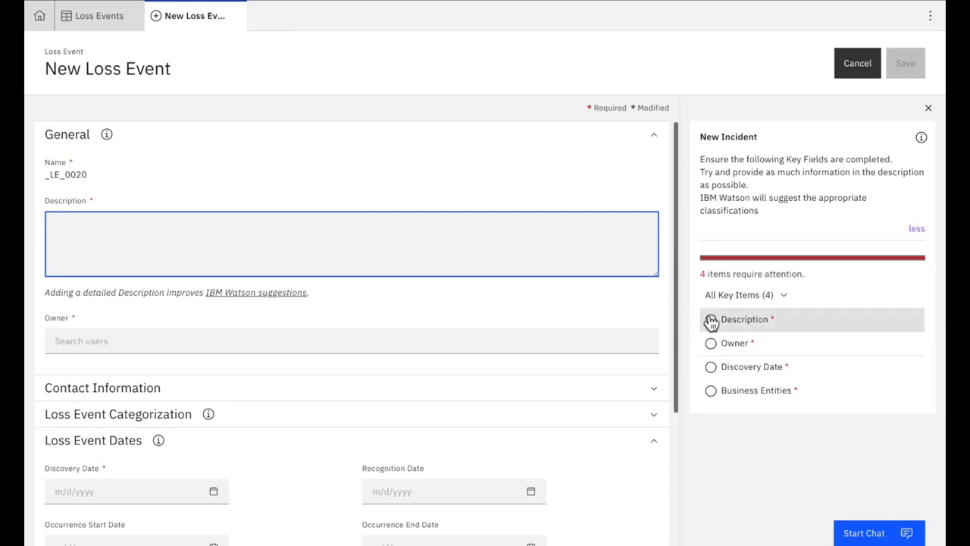
Paste the fraud description and make the administrator user the loss event's owner
click(267, 226)
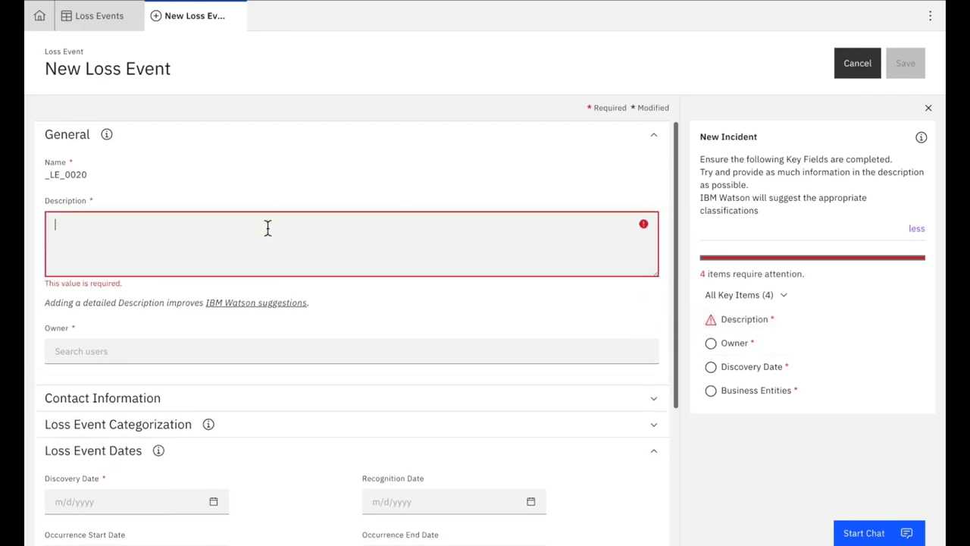
text(Two executives of GjMPS Inc. (G Mueller and P Savin) were fired after they pleaded guilty to defrauding bank XYZ by using falsified documents to obtain commercial loans.  The documents indicated that the two had hired various construction companies to perform the work, however, the companies were shell companies with no actual operations.  The executives also admitted to having used falsified vouchers and receipts to obtain $10m USD)
click(712, 344)
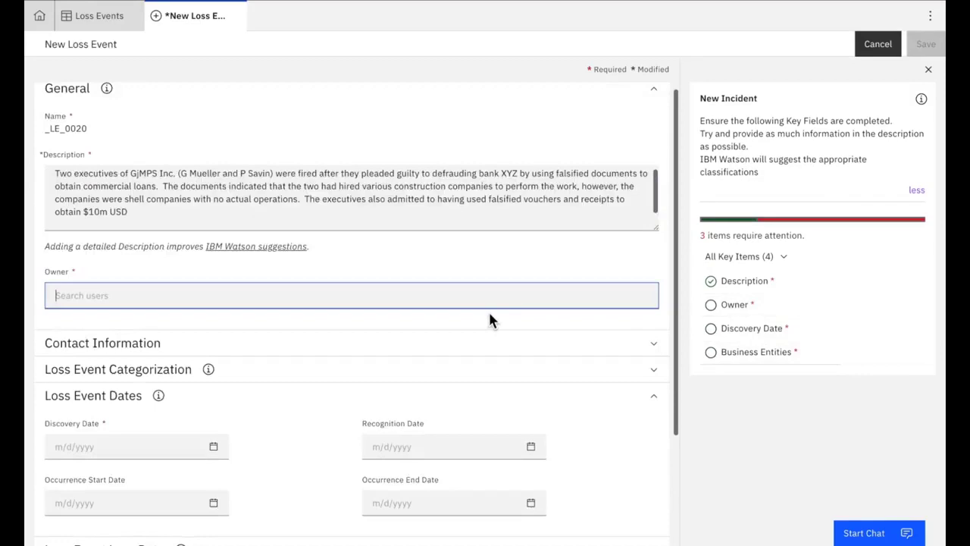
click(485, 306)
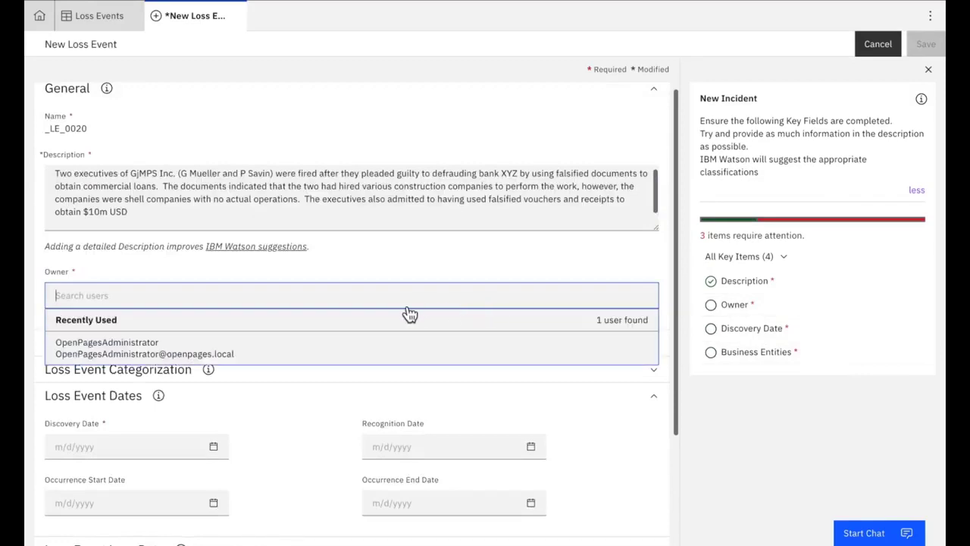
click(171, 348)
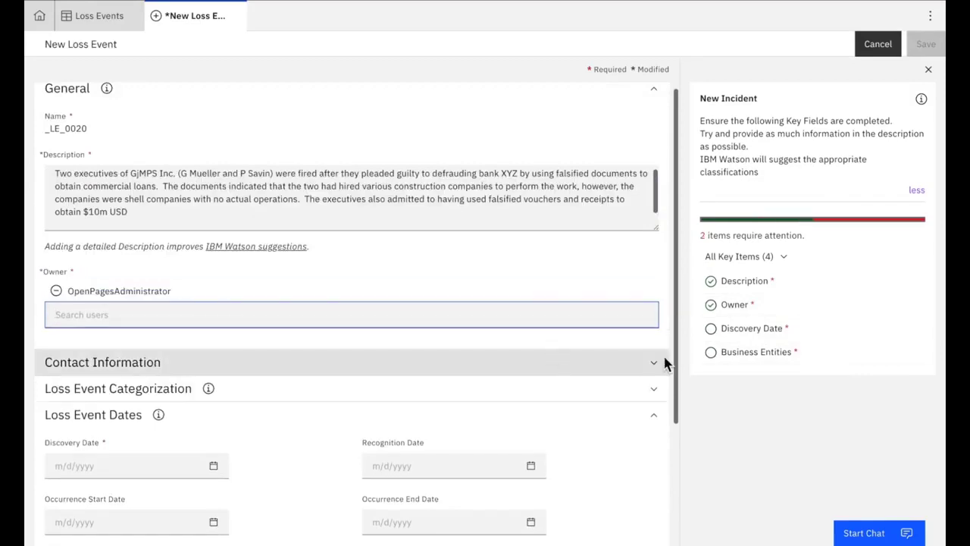
Set the Discovery Date to 6/24/2020 from the June 2020 calendar
click(709, 330)
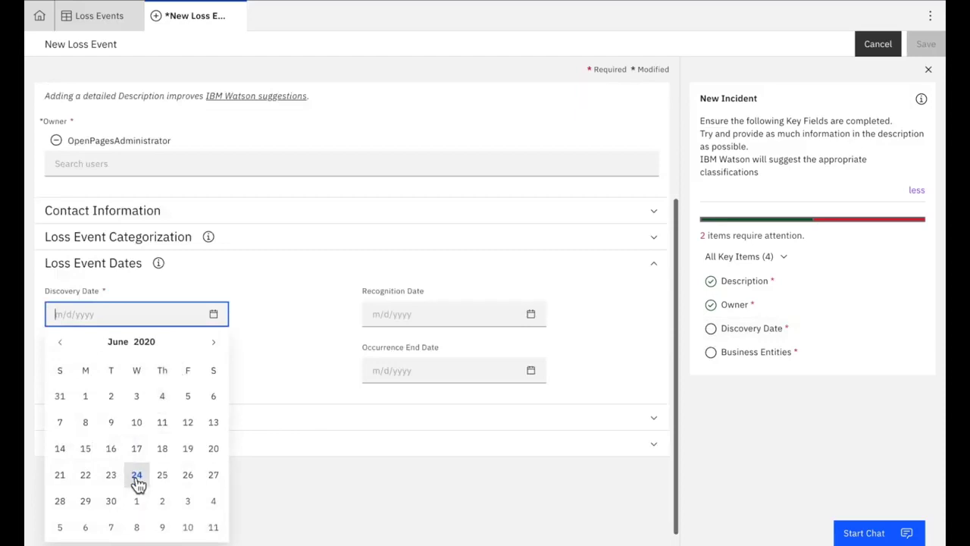
click(137, 477)
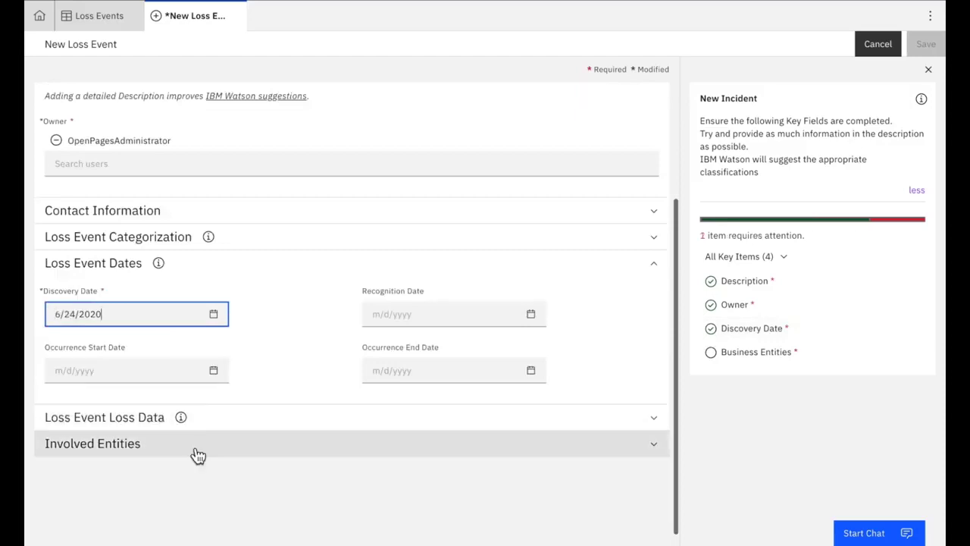
scroll(301, 485, down, 1)
click(323, 436)
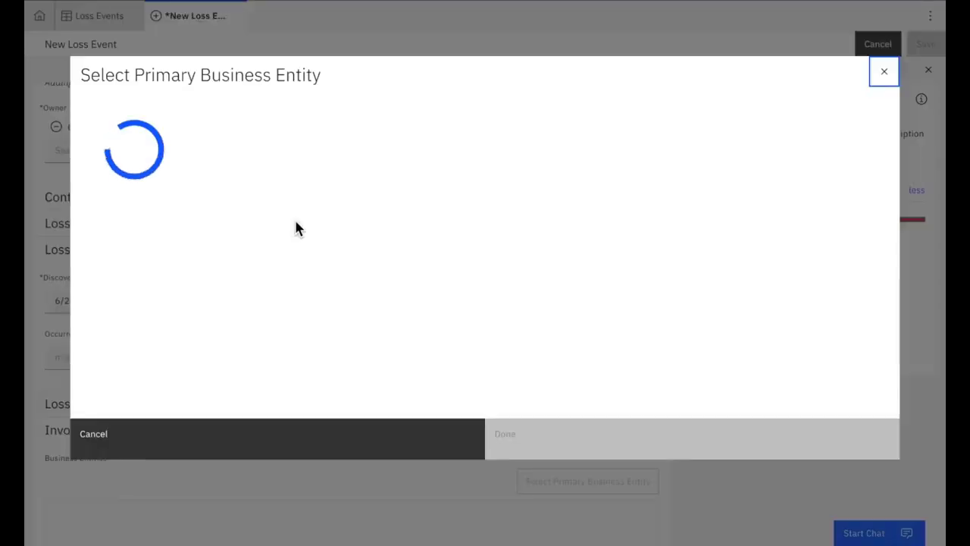
Search 'broker', select Asia Pac Retail Brokerage as primary business entity, and collapse General
click(151, 121)
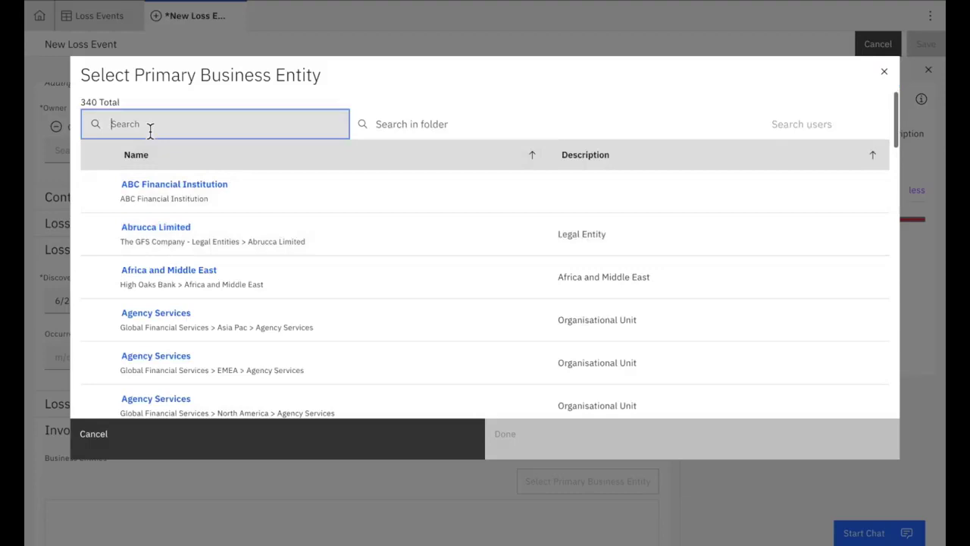
text(broker)
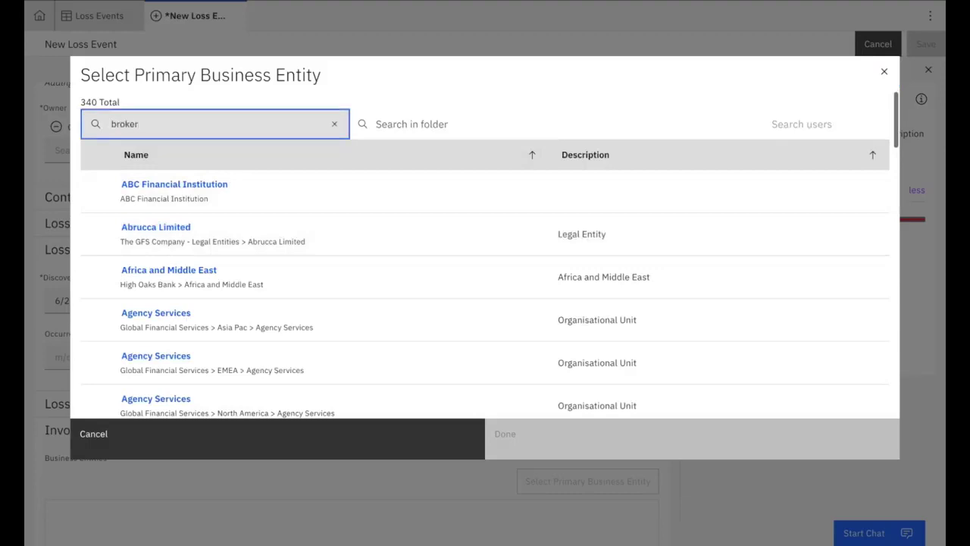
click(104, 187)
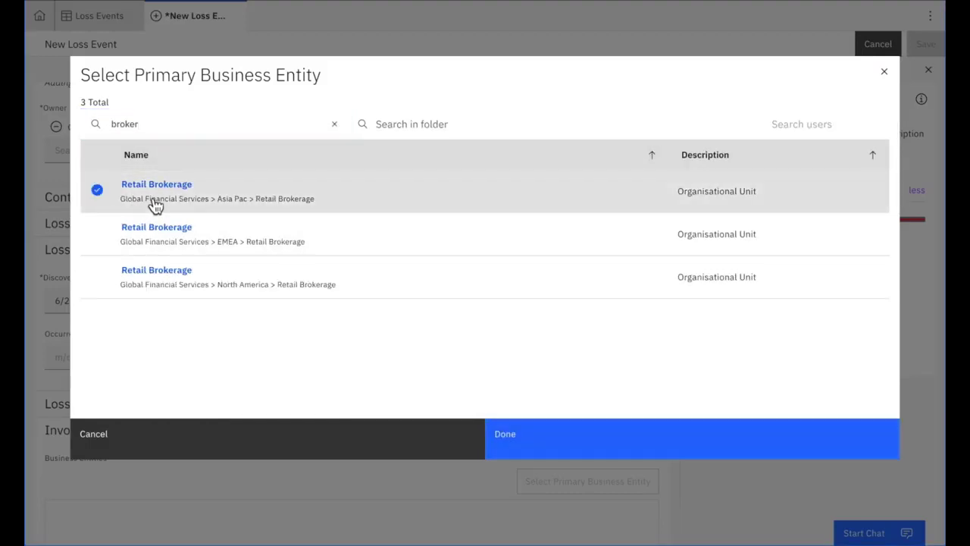
click(629, 432)
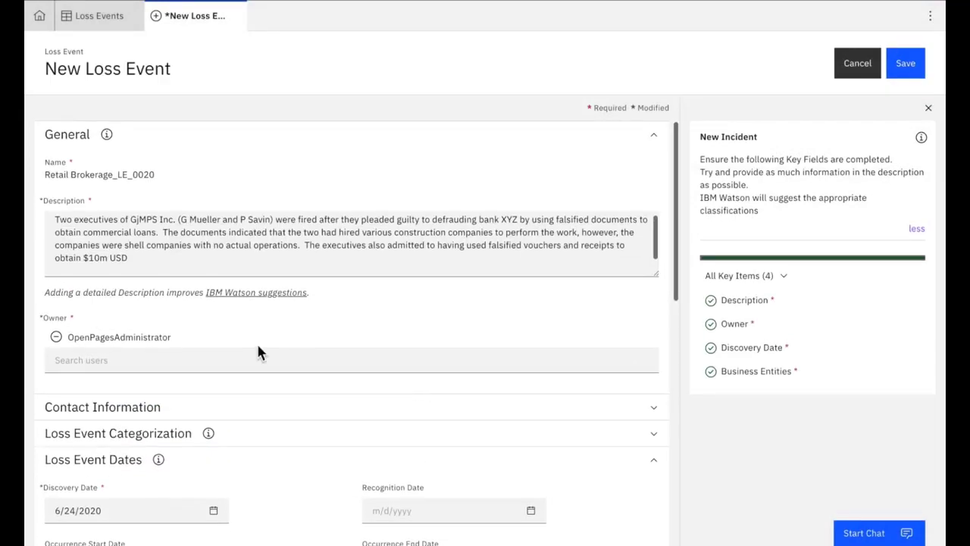
click(655, 136)
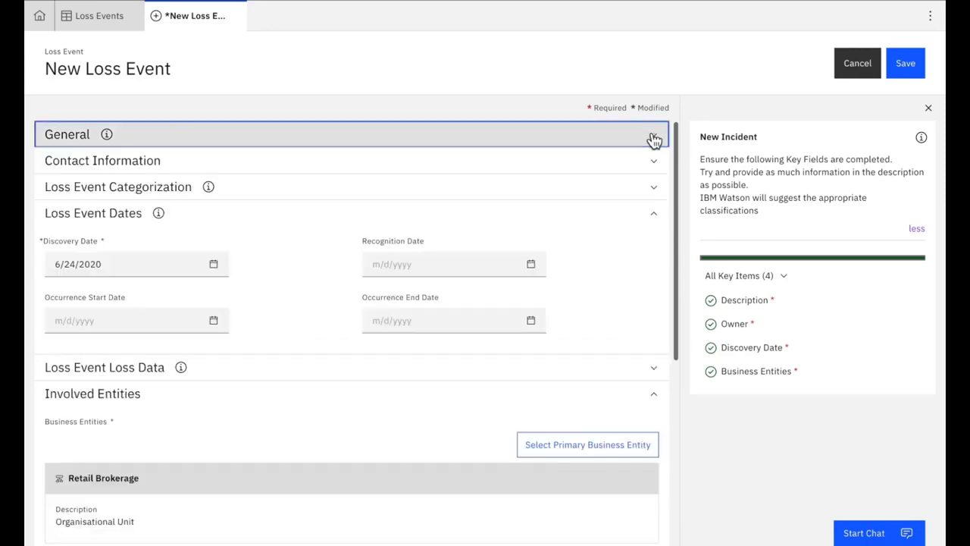
Expand Loss Event Categorization and inspect the Causal Category and Subcategory options without choosing
click(656, 216)
click(654, 189)
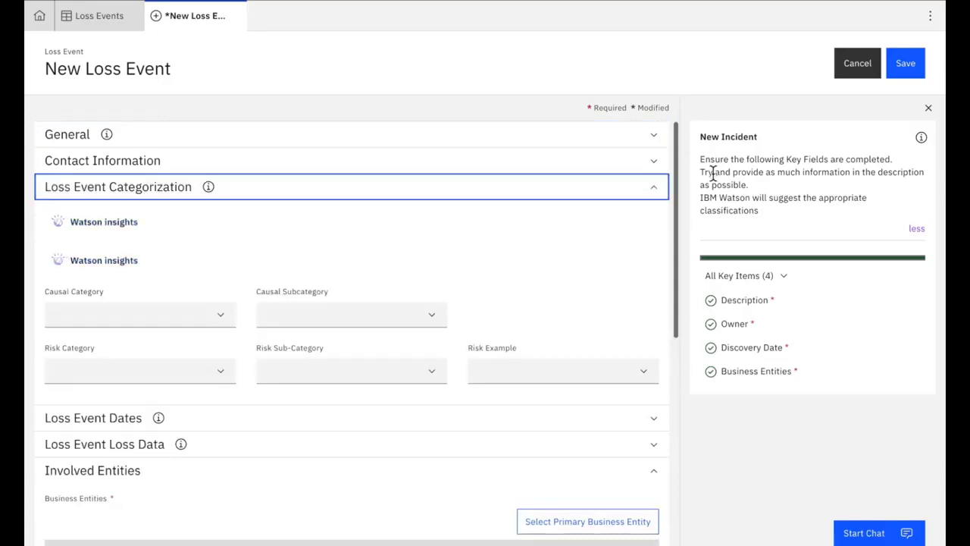
click(202, 141)
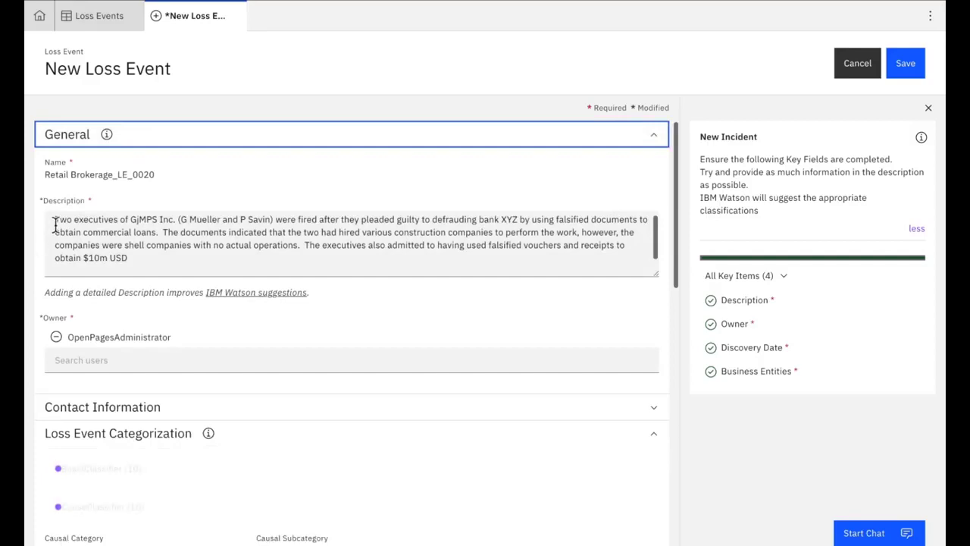
drag(54, 223, 162, 260)
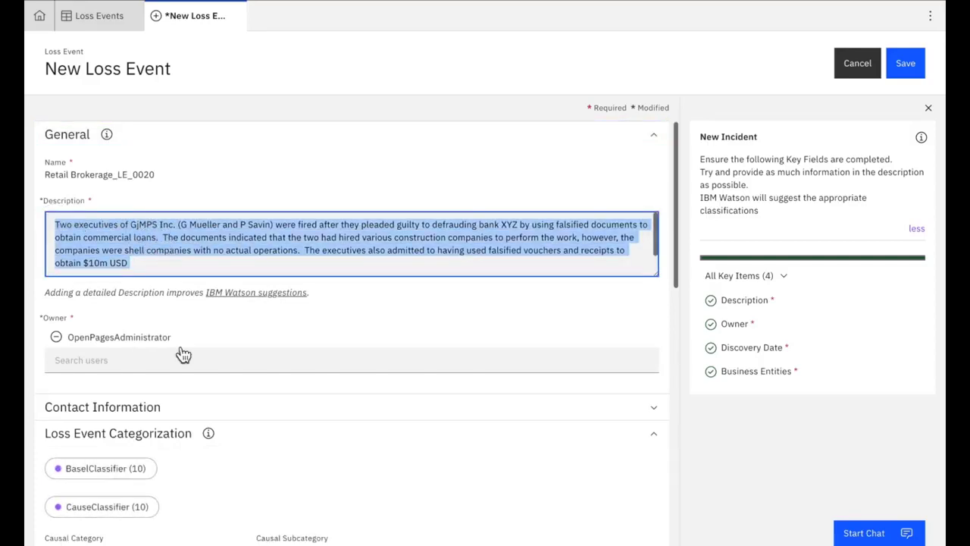
scroll(184, 353, down, 3)
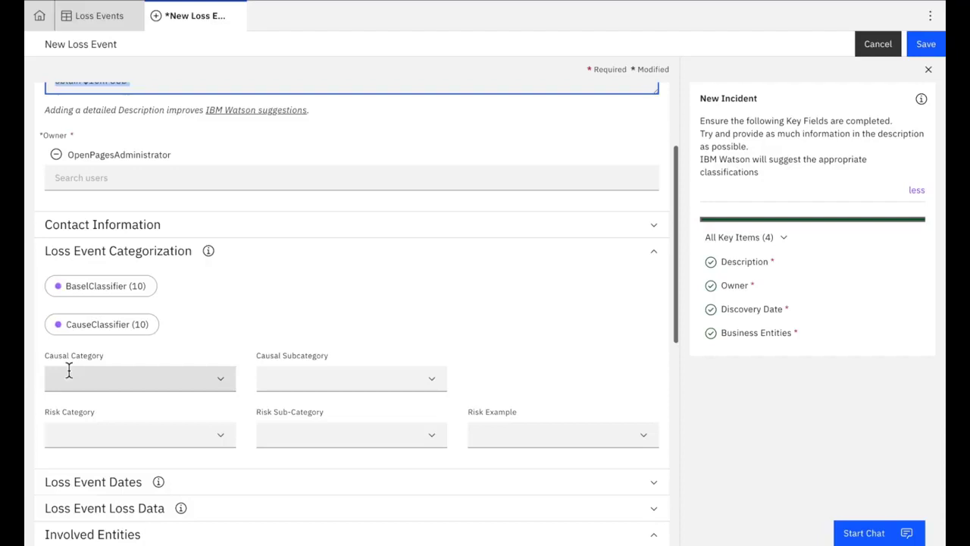
click(218, 385)
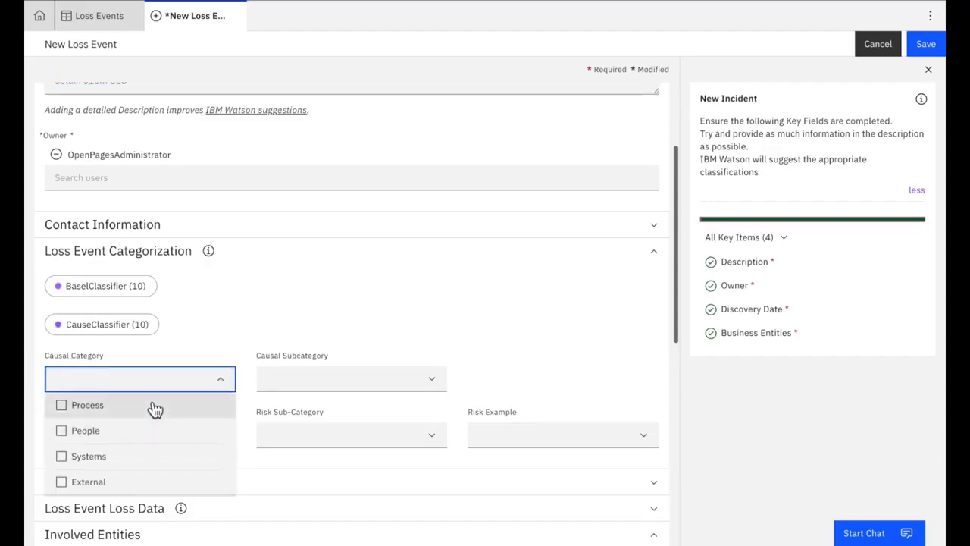
click(291, 299)
click(414, 377)
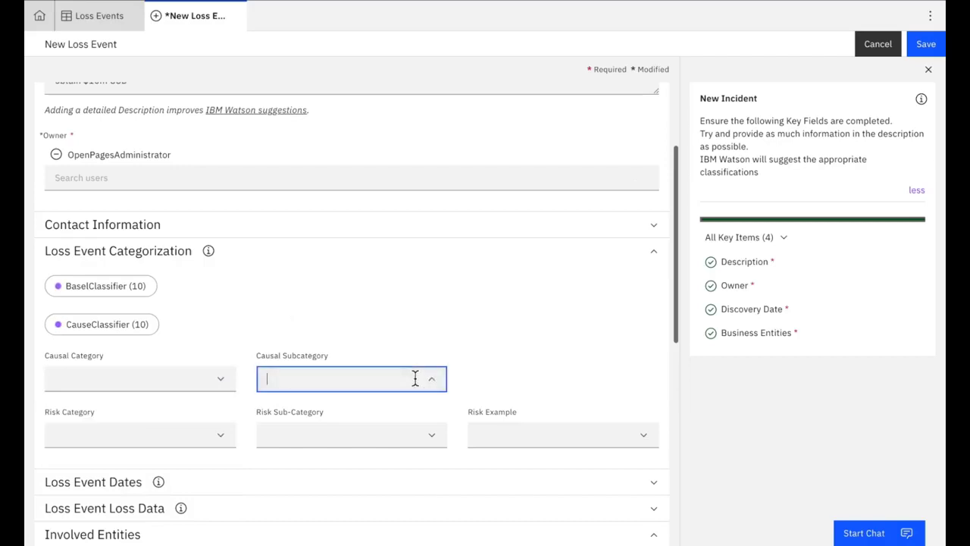
Try Internal Fraud, Theft and Fraud, Misappropriation of assets as risk values, then clear all three
click(216, 437)
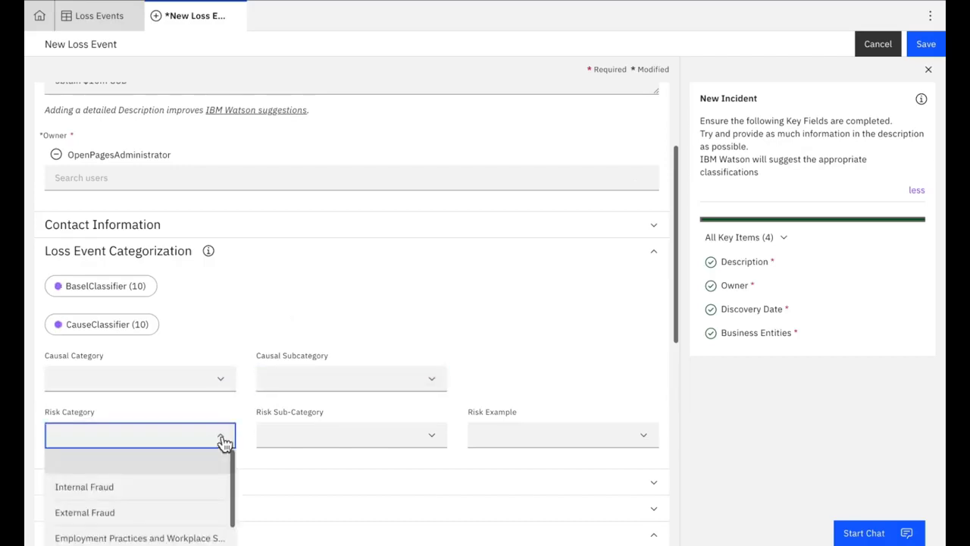
click(197, 492)
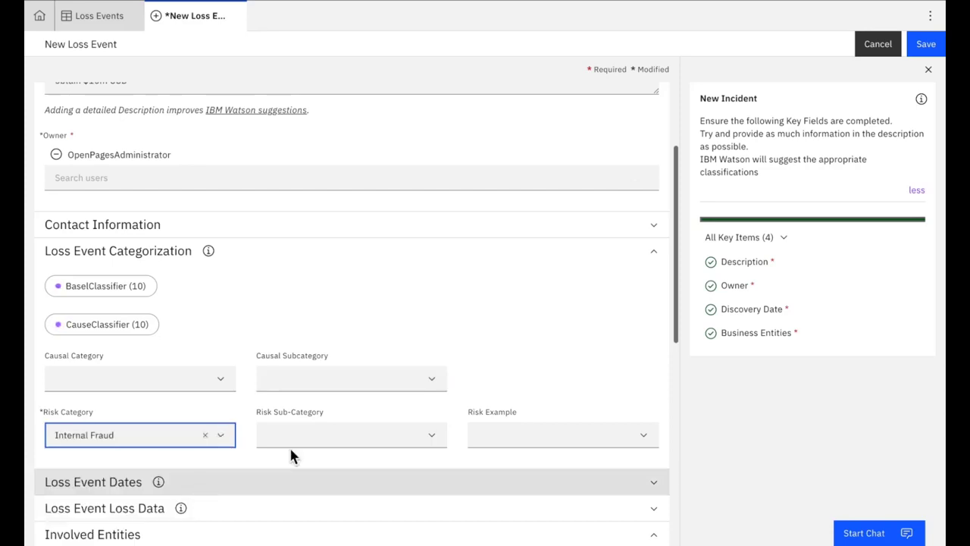
click(396, 433)
click(353, 490)
click(563, 444)
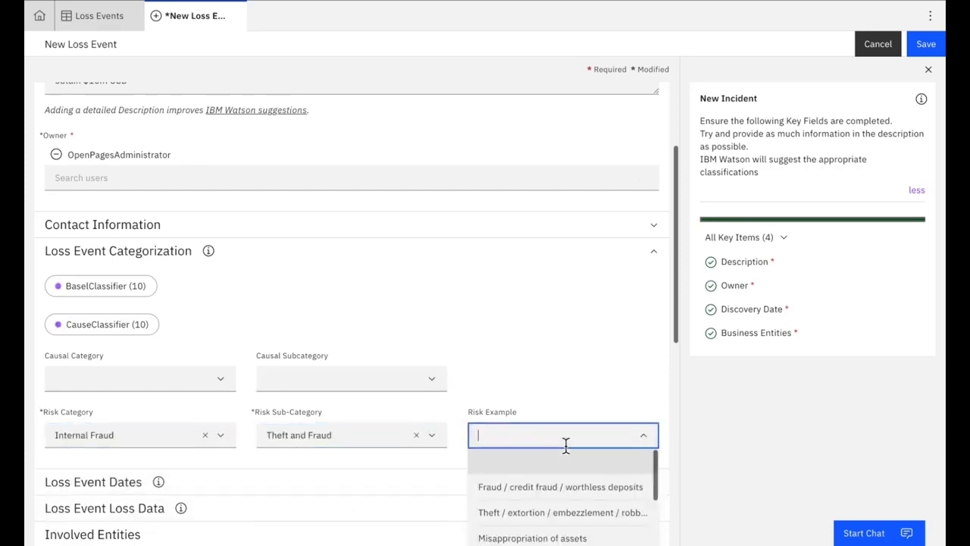
scroll(559, 485, down, 1)
click(542, 487)
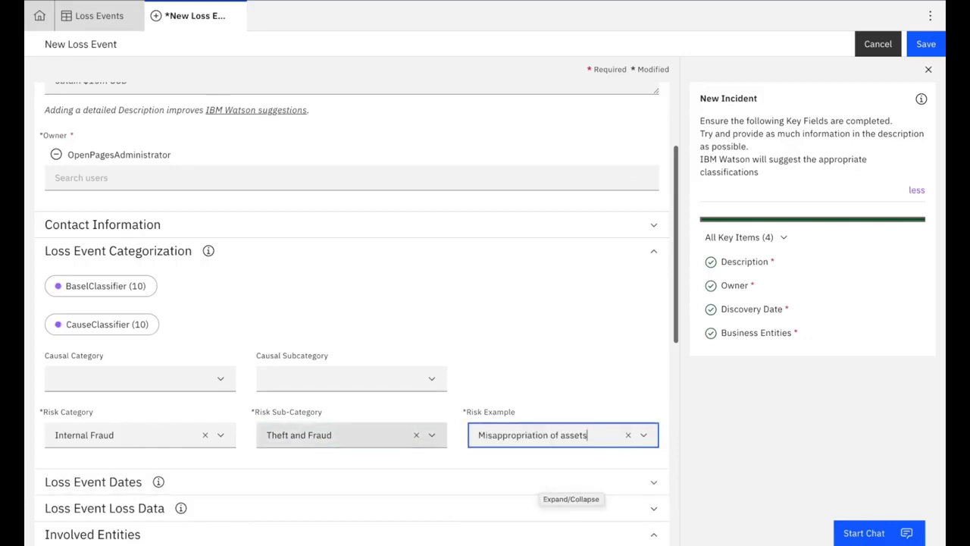
click(416, 434)
click(628, 435)
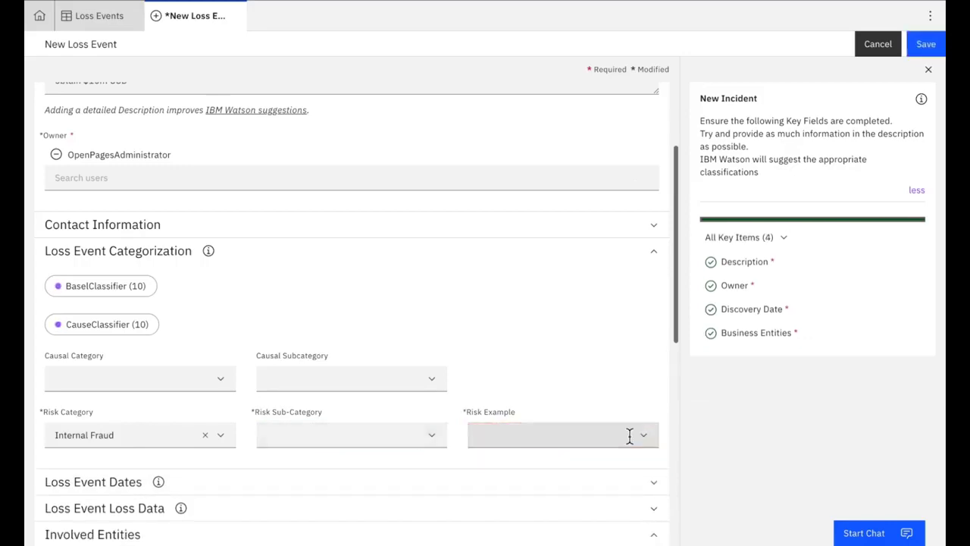
click(205, 437)
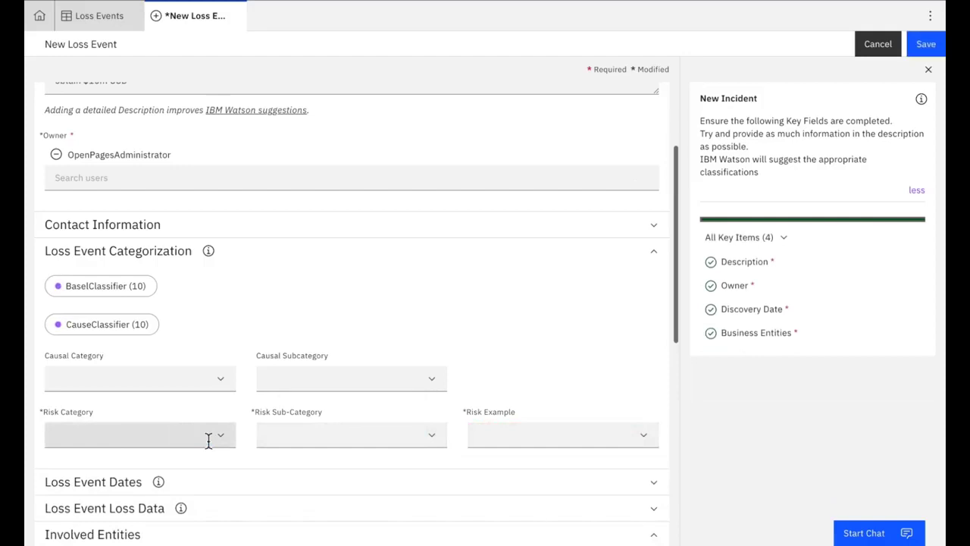
Map Watson's 48% BaselClassifier suggestion, ending in Unlicensed activity, to the loss event
scroll(208, 441, up, 3)
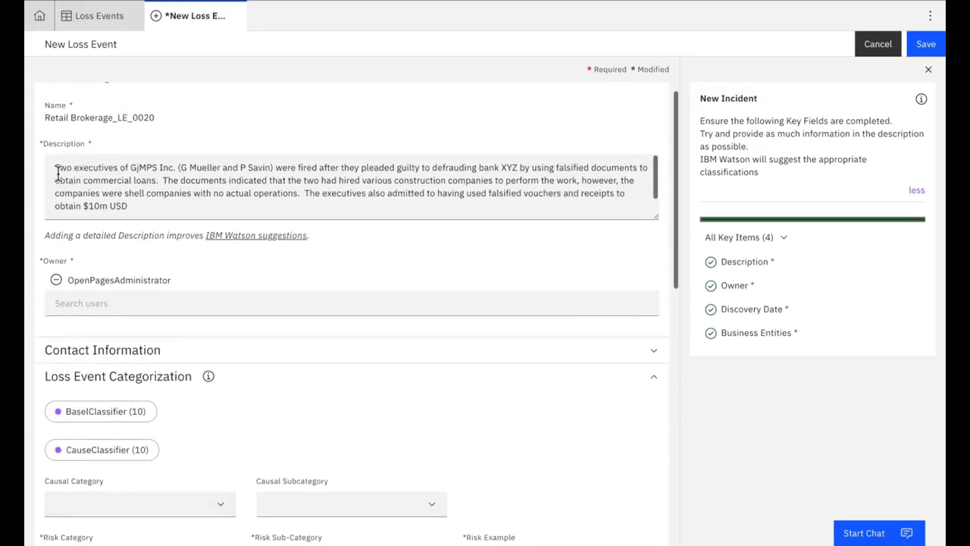
drag(59, 169, 135, 210)
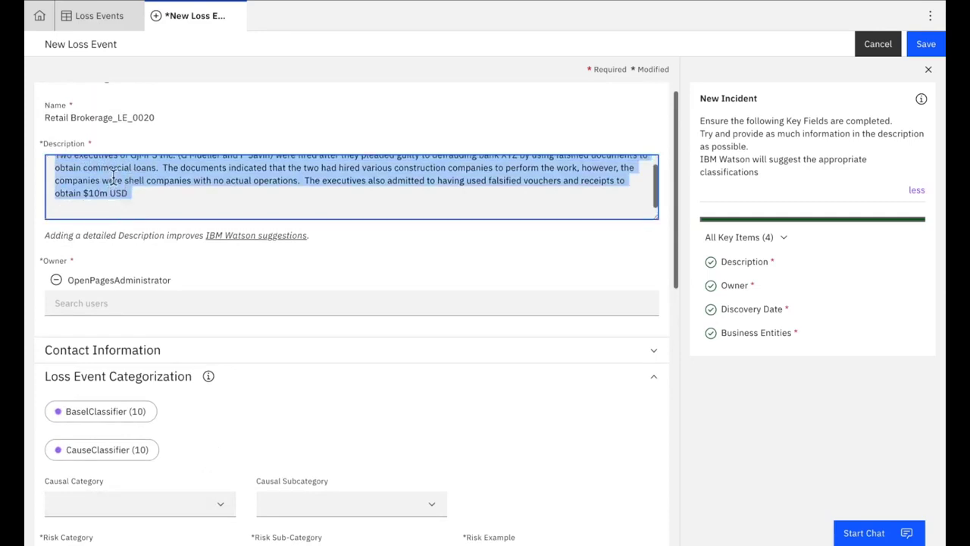
click(108, 411)
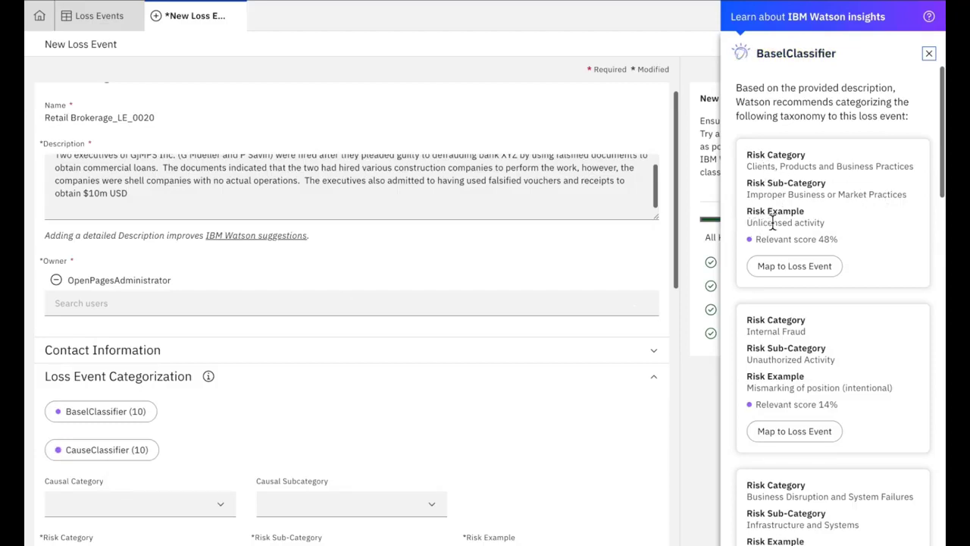
click(794, 267)
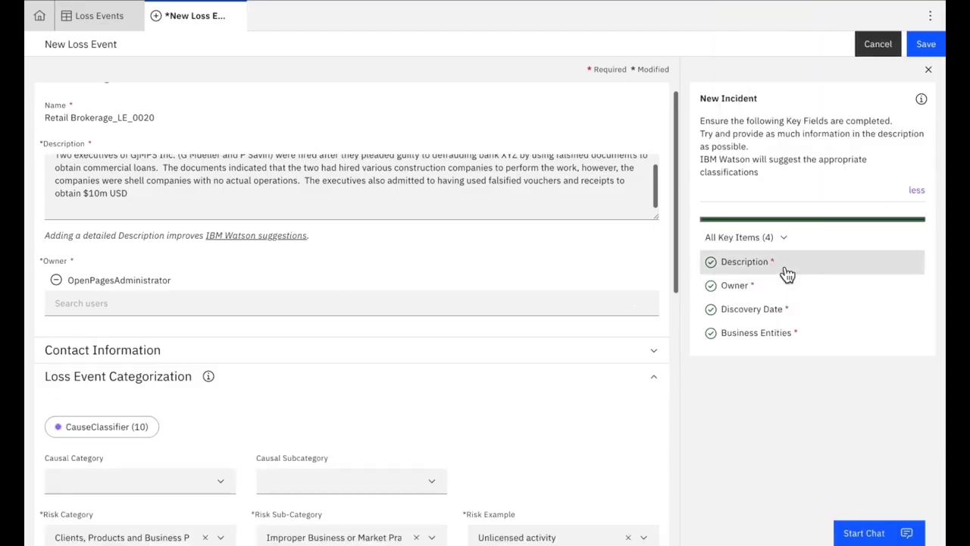
Map Watson's cause suggestion 'Process – Insufficient customer assessment' to the loss event
scroll(596, 412, down, 2)
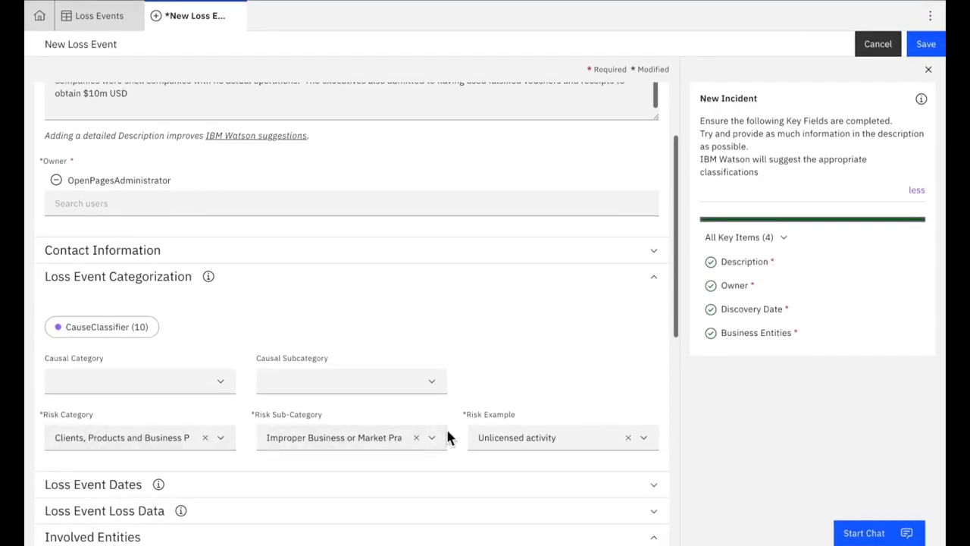
click(94, 332)
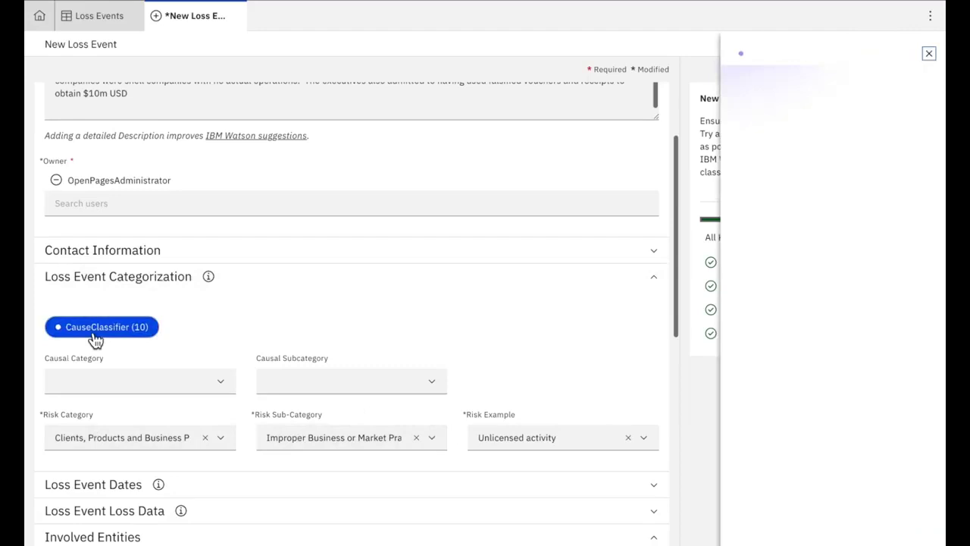
scroll(278, 299, up, 2)
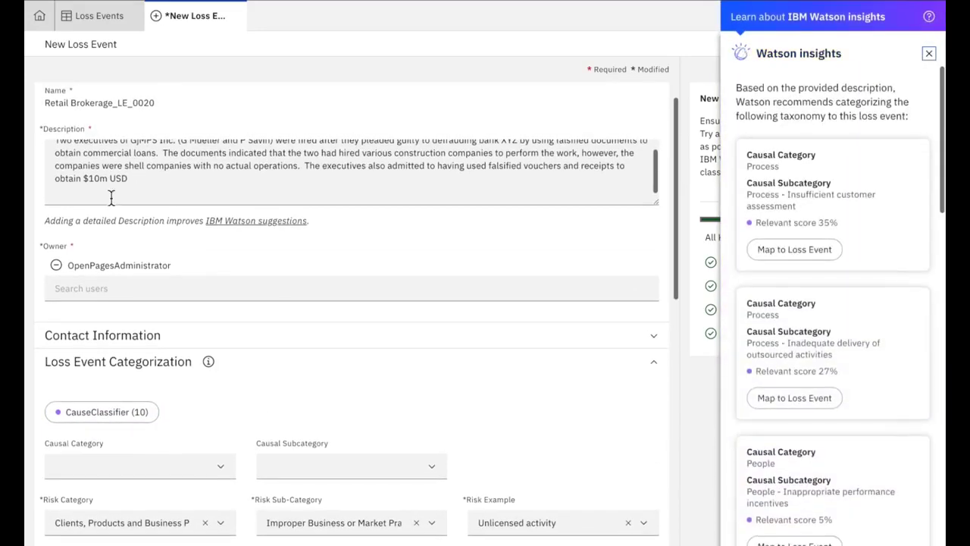
click(76, 151)
drag(75, 151, 117, 180)
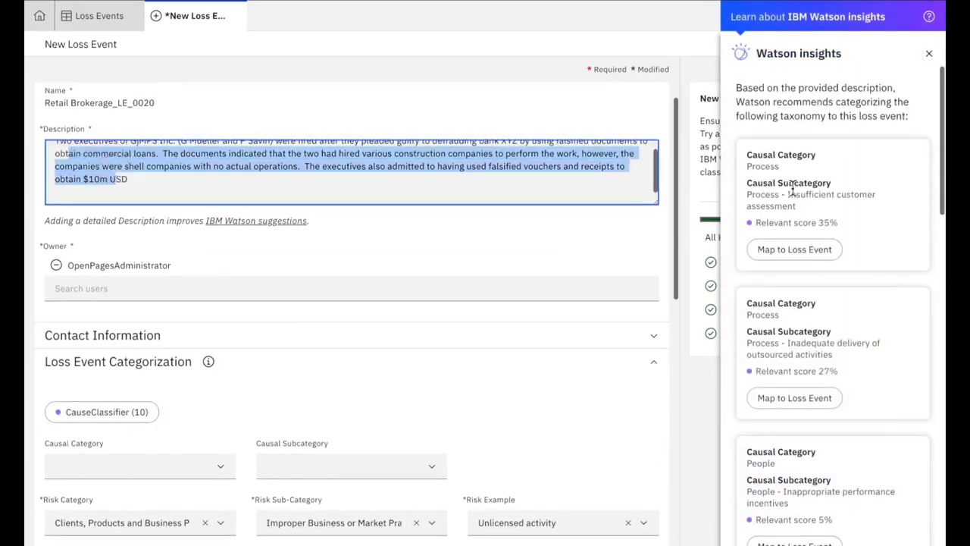
click(773, 249)
scroll(513, 340, down, 1)
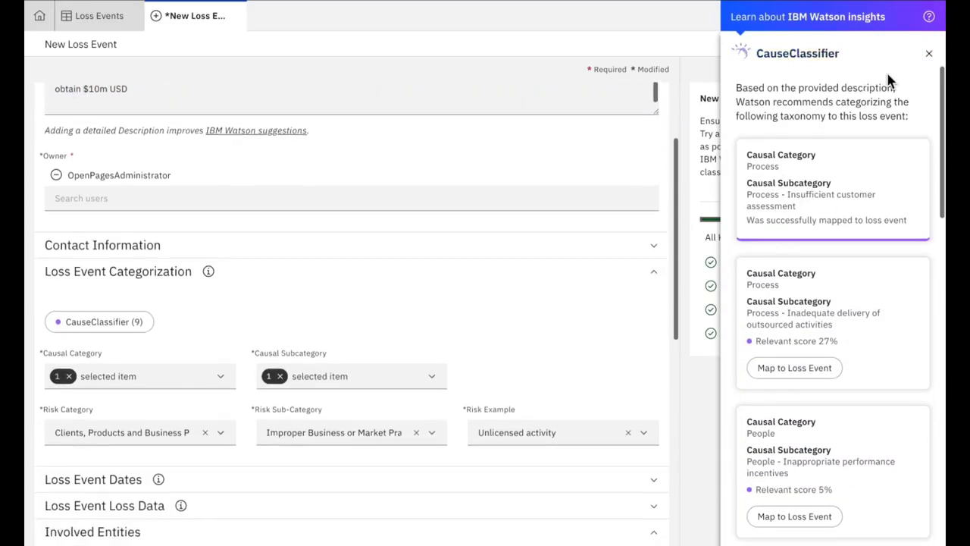
click(929, 57)
Save the new loss event, landing on the Incident Dashboard
scroll(552, 311, up, 1)
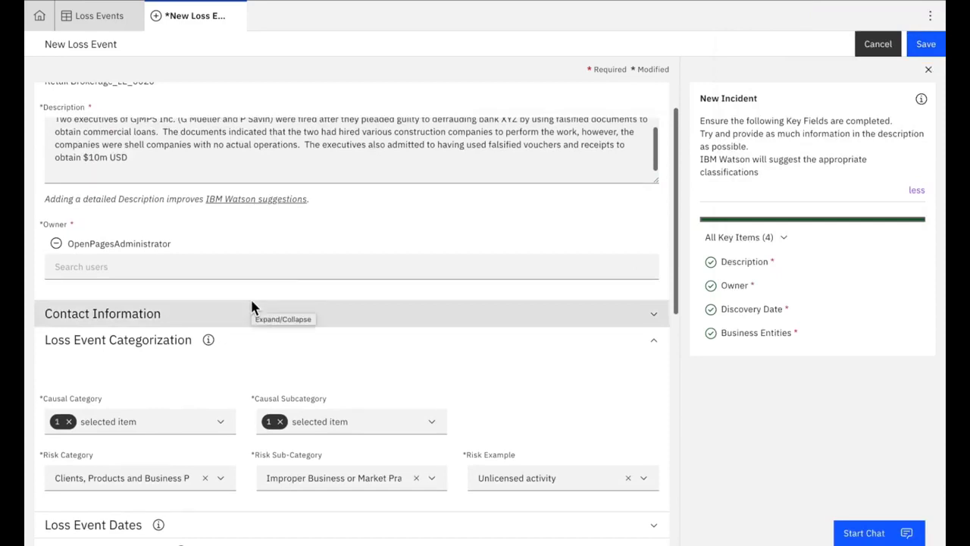
scroll(252, 307, up, 1)
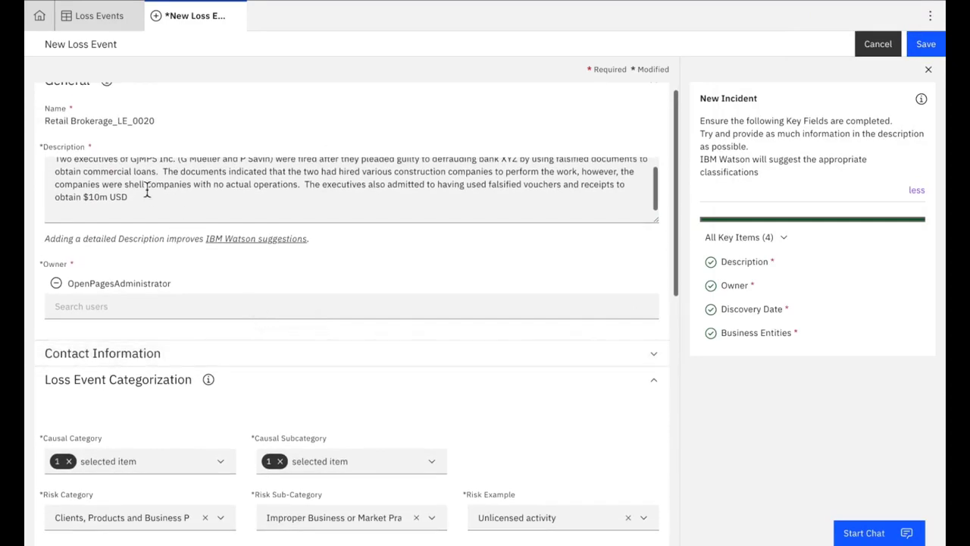
drag(63, 167, 134, 194)
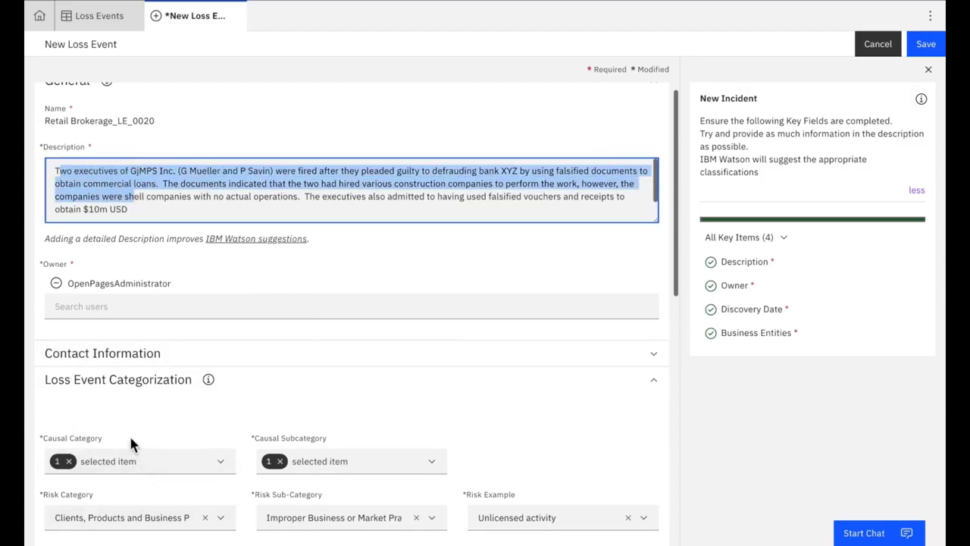
click(927, 48)
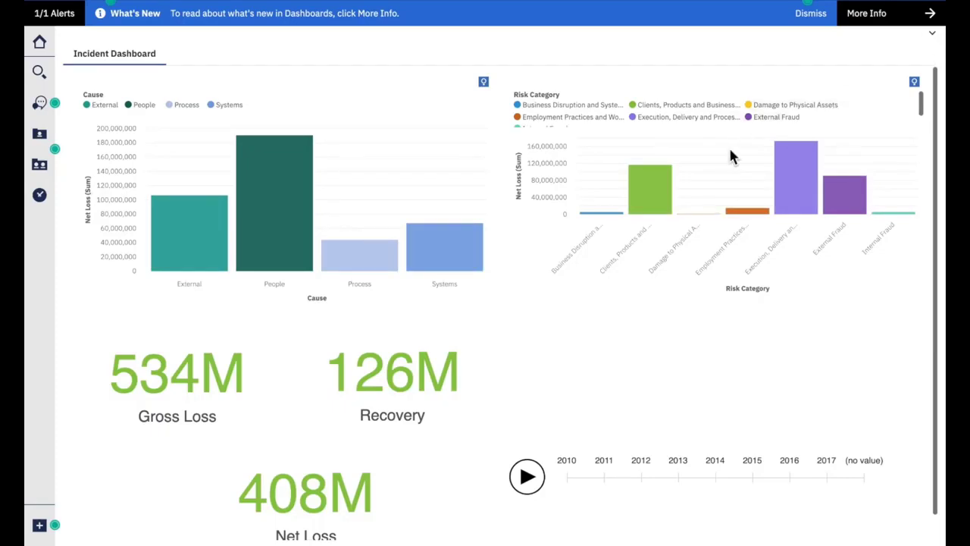
Filter the dashboard by the green risk-category bar and drill down from People into sub-causes
click(662, 189)
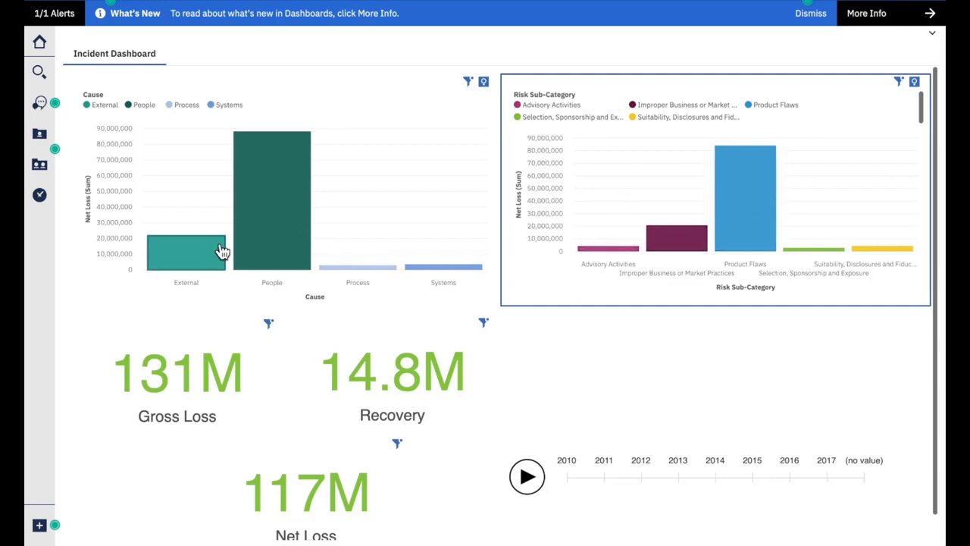
click(265, 221)
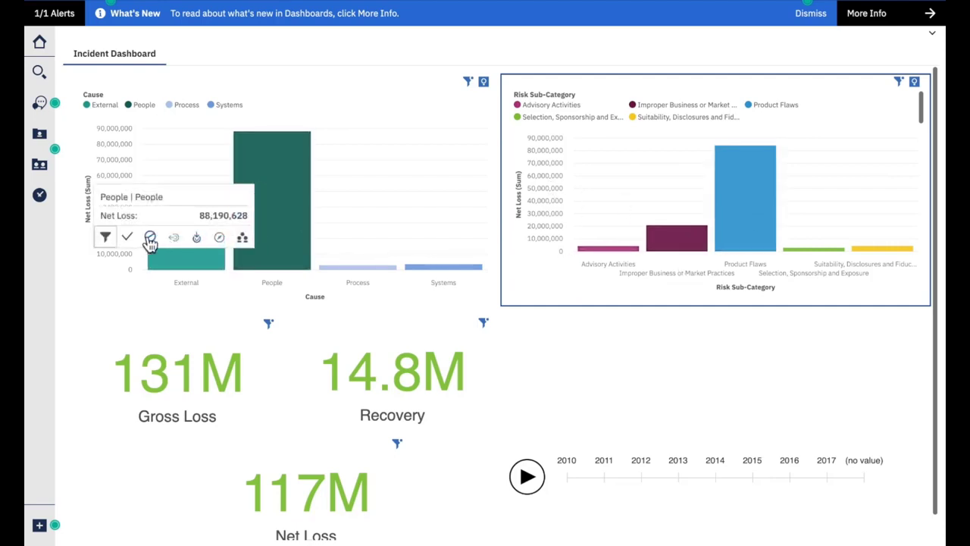
click(197, 240)
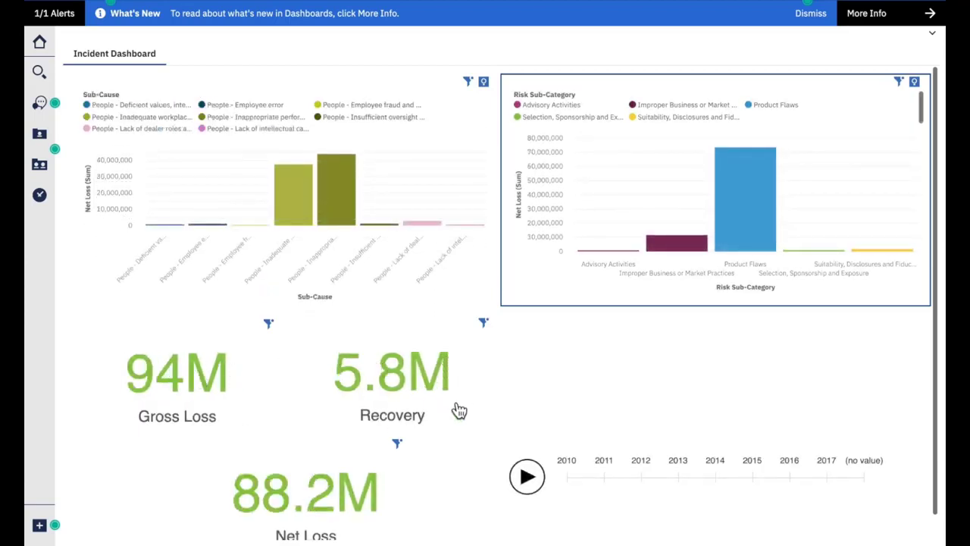
mouse_move(459, 410)
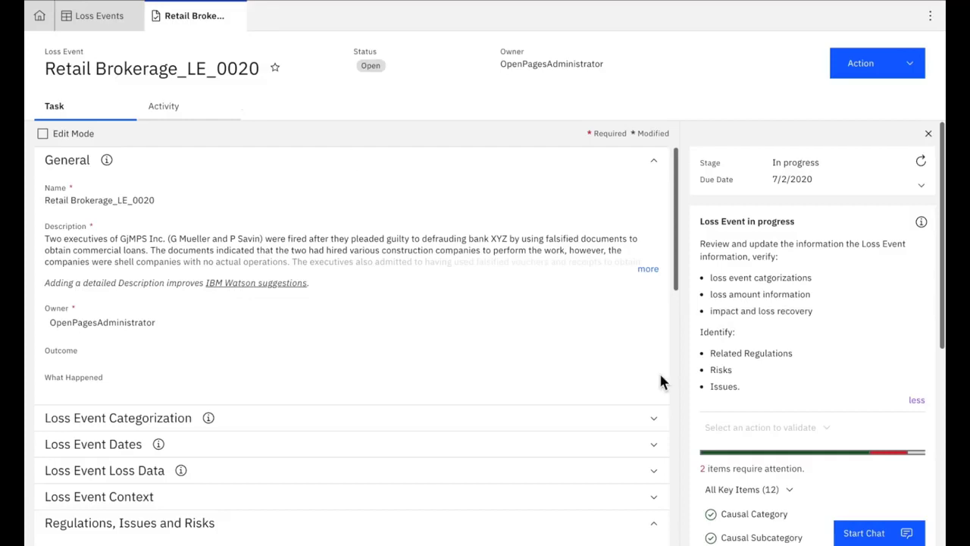
Ask Watson Assistant 'Do I need to create an issue?'
click(861, 533)
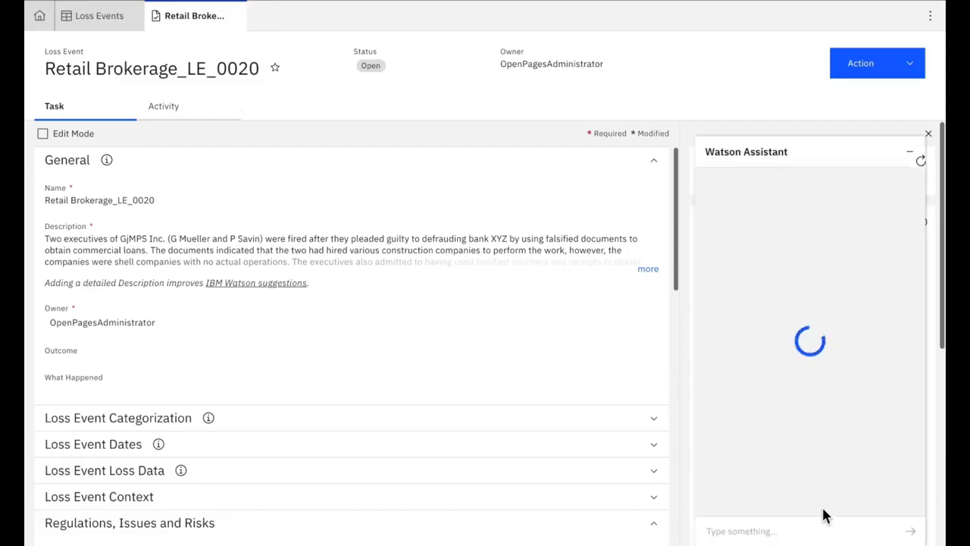
click(776, 530)
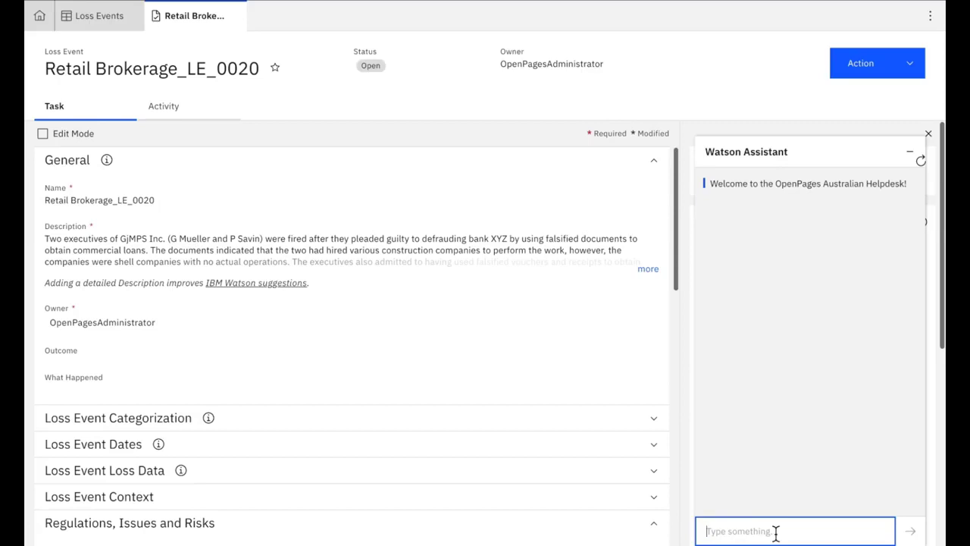
text(Do I need to create an issu)
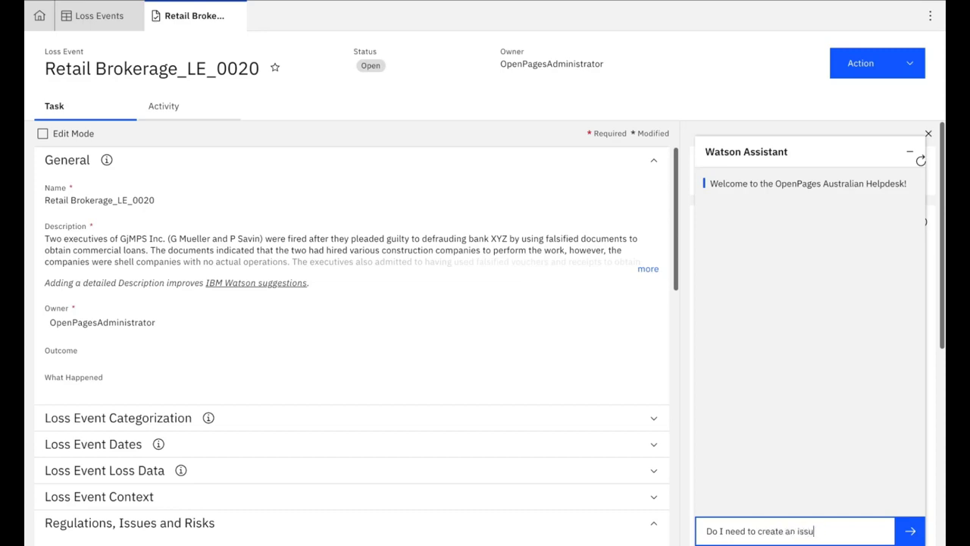
key(Return)
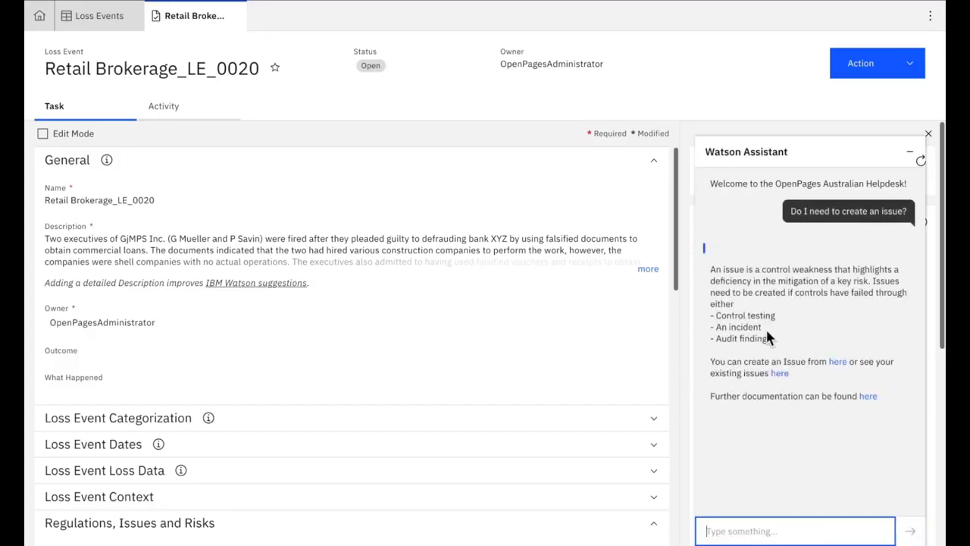
Highlight 'control weakness' and 'An incident' in Watson's answer
click(763, 273)
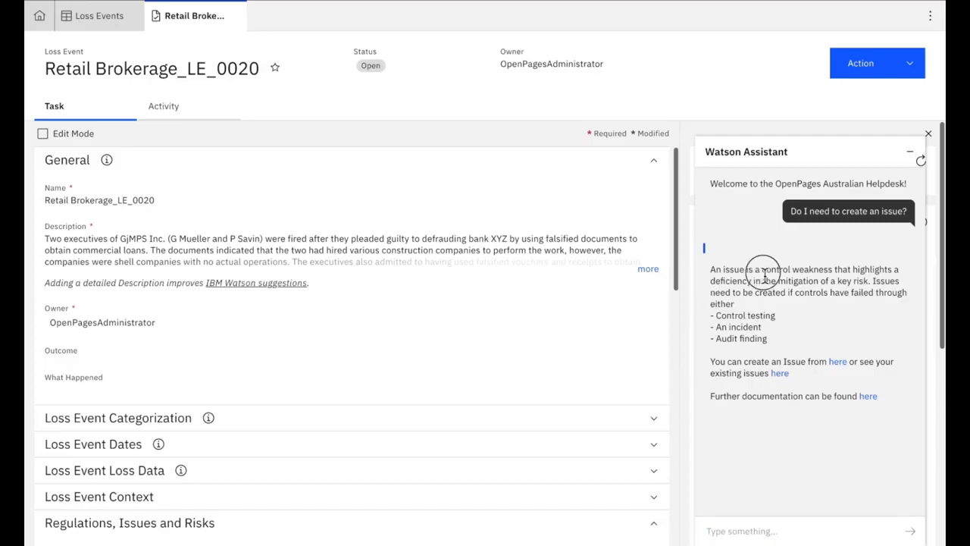
drag(763, 273, 832, 273)
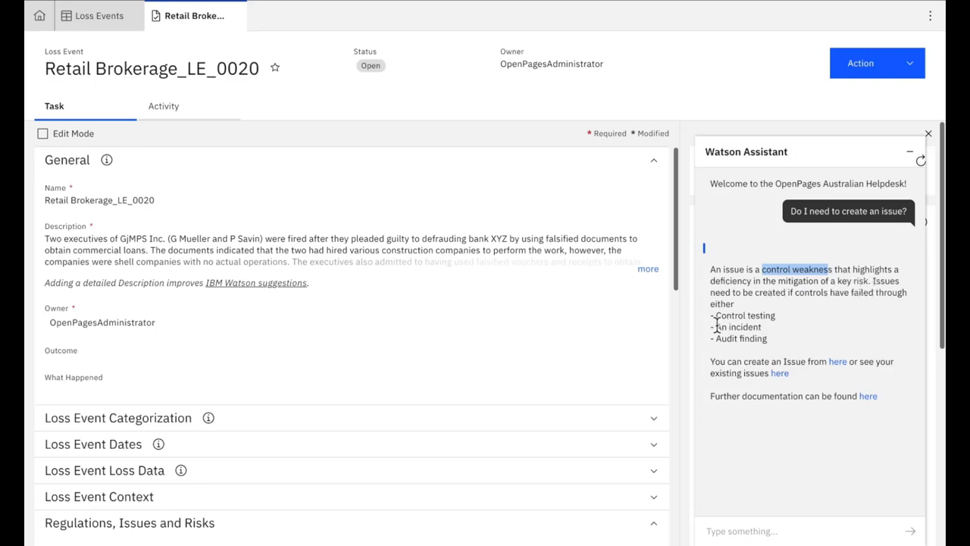
drag(716, 326, 762, 327)
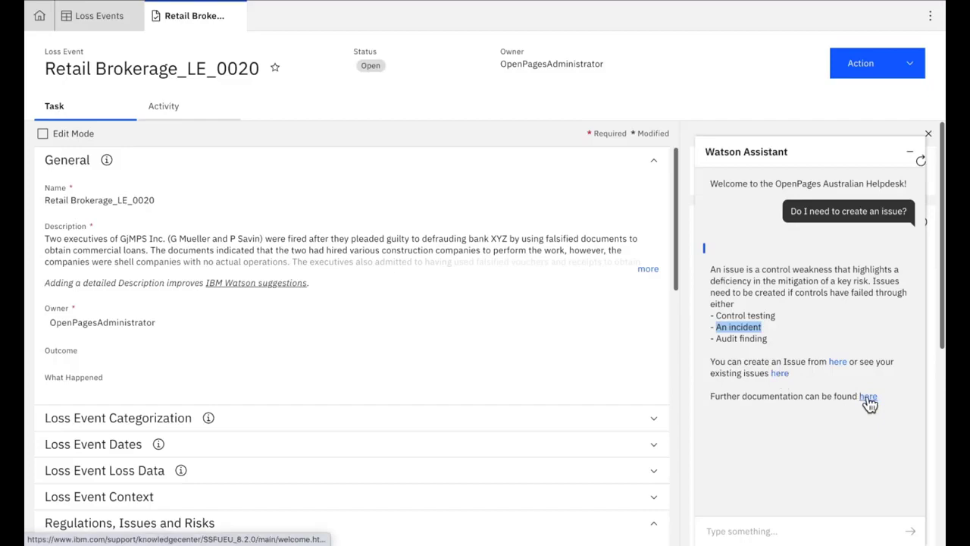
Start a new Issue from Watson's answer and name it 'Control Failing'
click(838, 366)
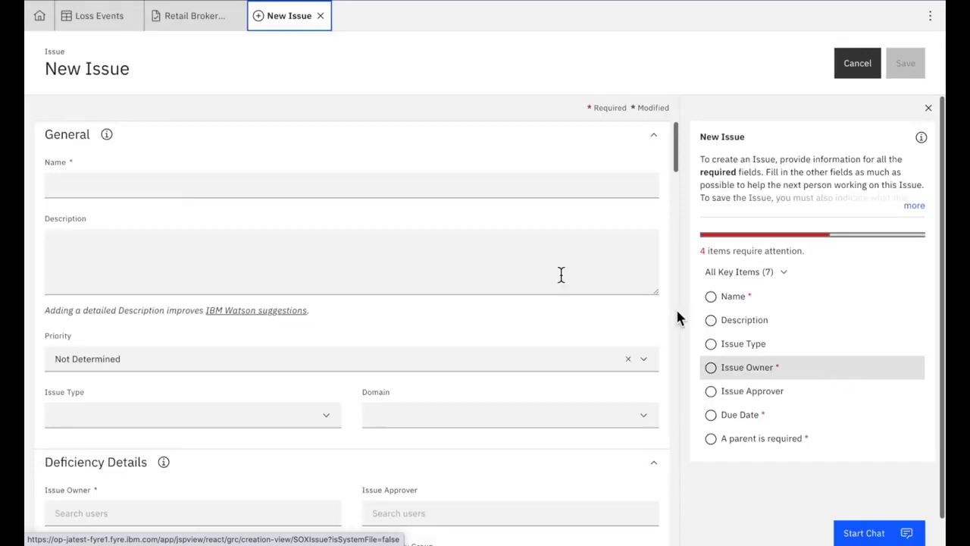
click(88, 181)
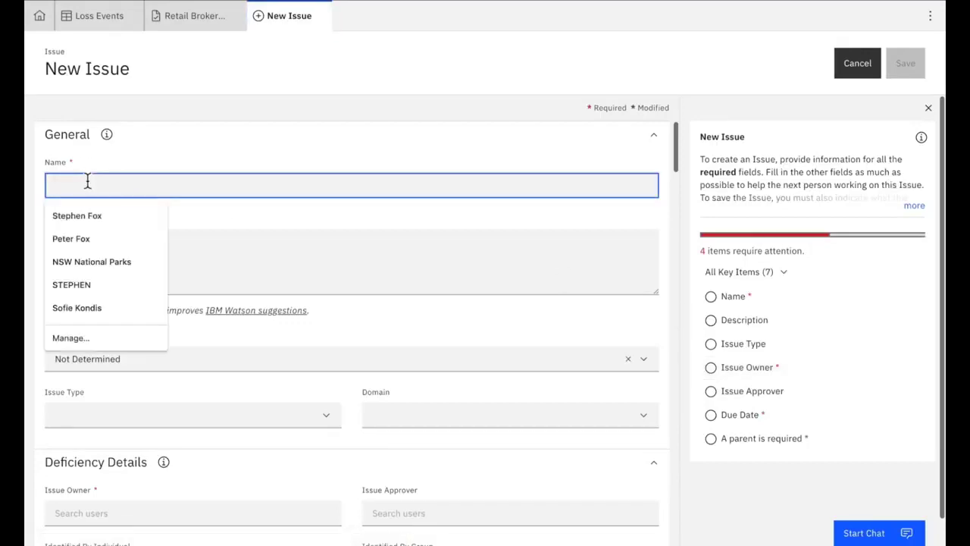
key(Tab)
click(187, 185)
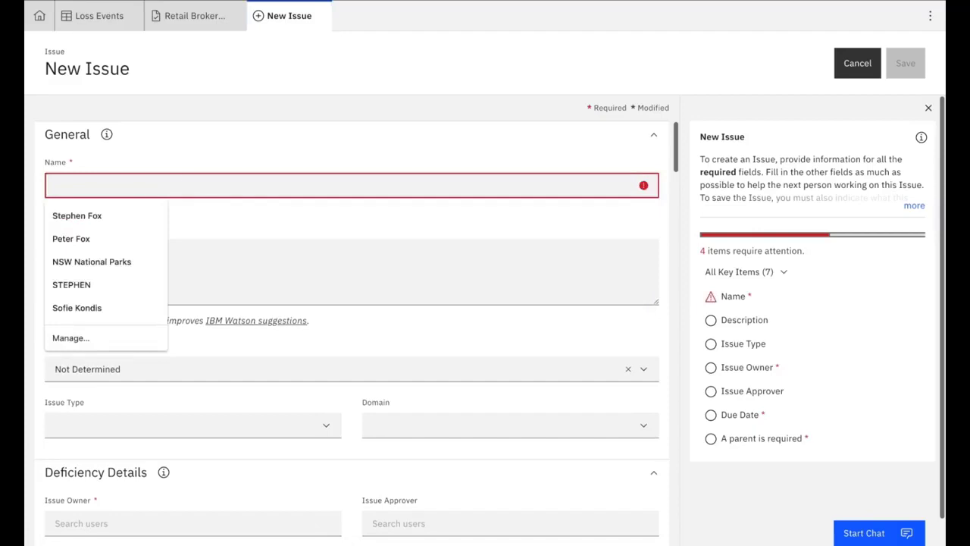
text(Control Failing)
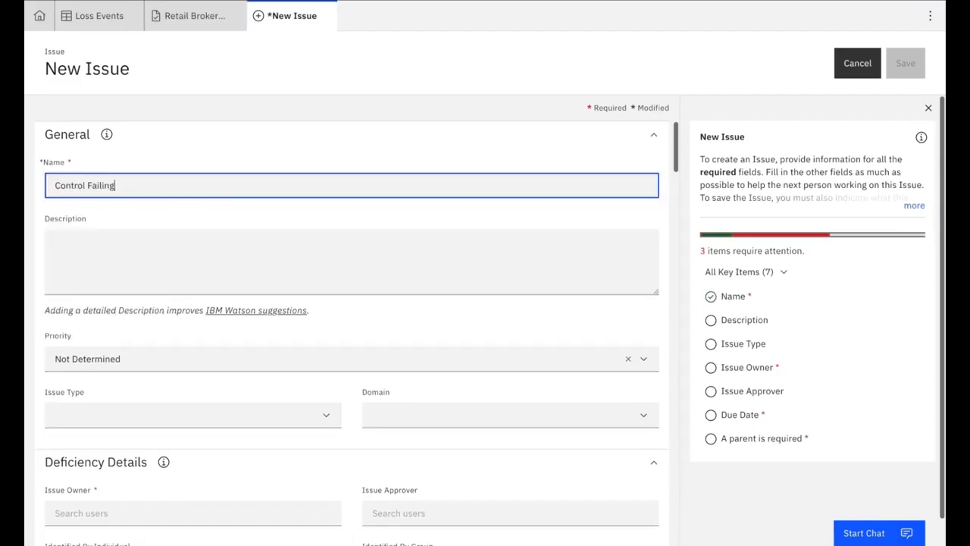
Describe it as 'Controls Circumvented in customer onboarding process', correcting the 'onbaording' typo
key(Tab)
text(Cont)
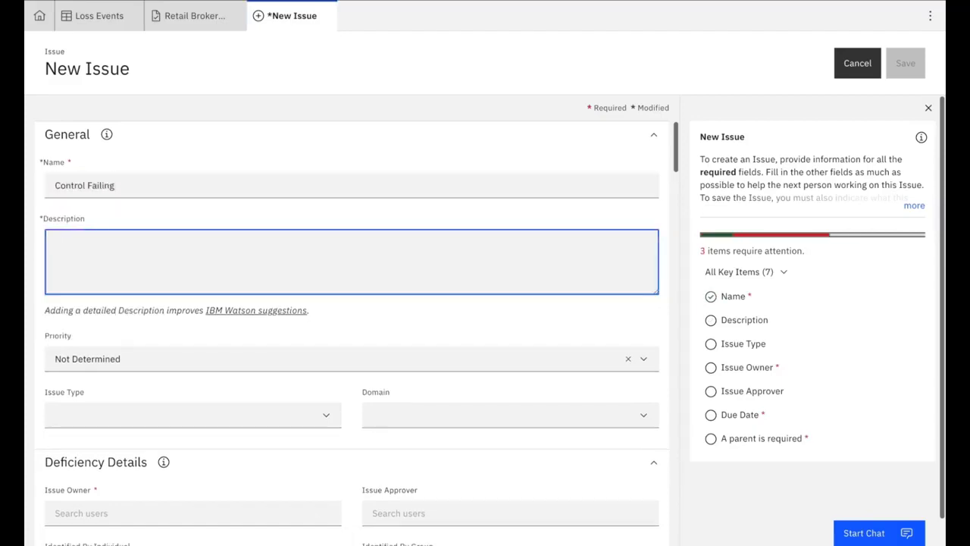
text(s Cir)
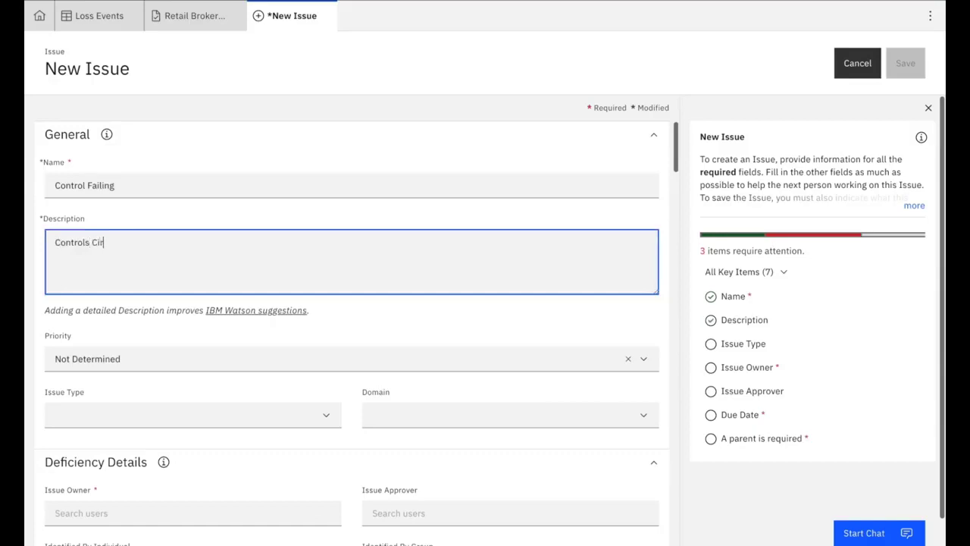
text(cumvented in customer onb)
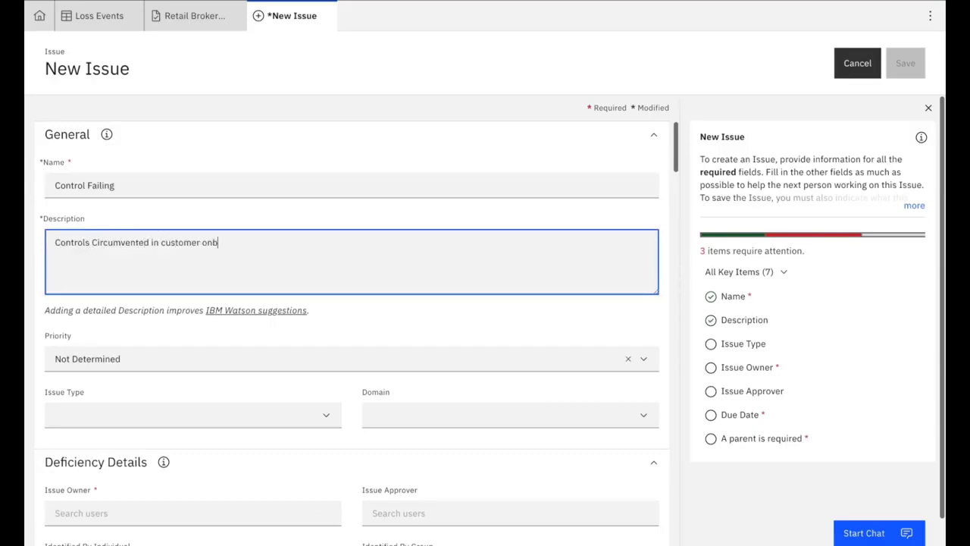
text(aording process)
double_click(231, 250)
key(BackSpace)
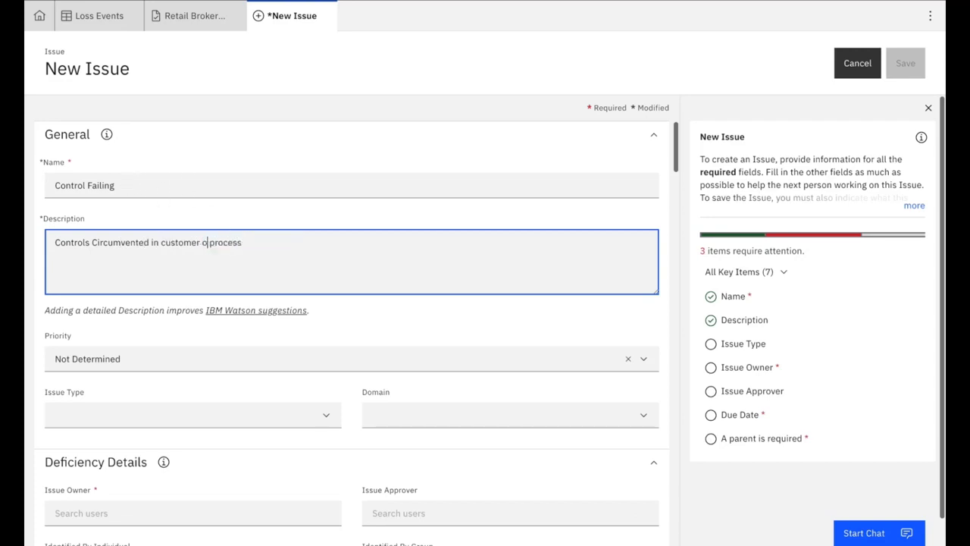
text(onboarding)
drag(713, 160, 812, 191)
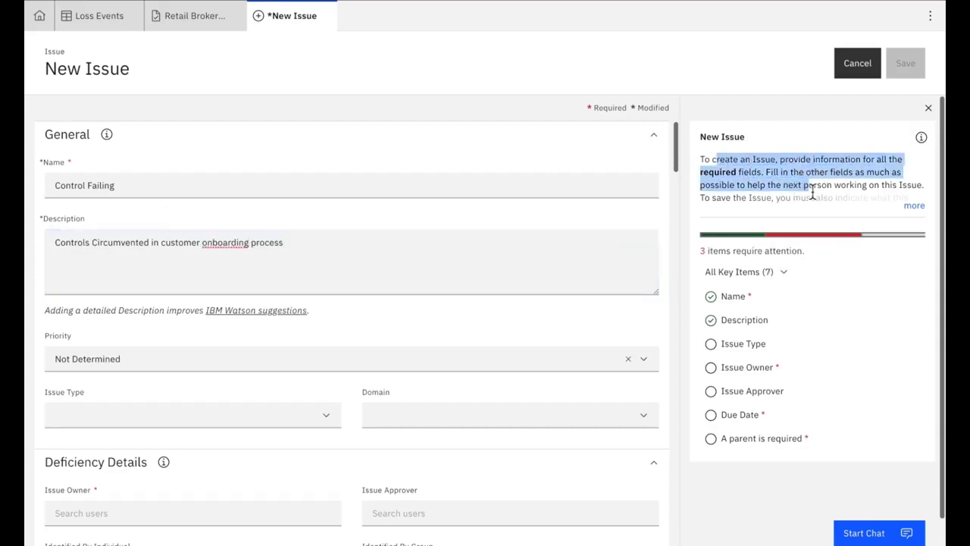
Set Issue Type to Operating Effectiveness and make the administrator the Issue Owner
click(726, 343)
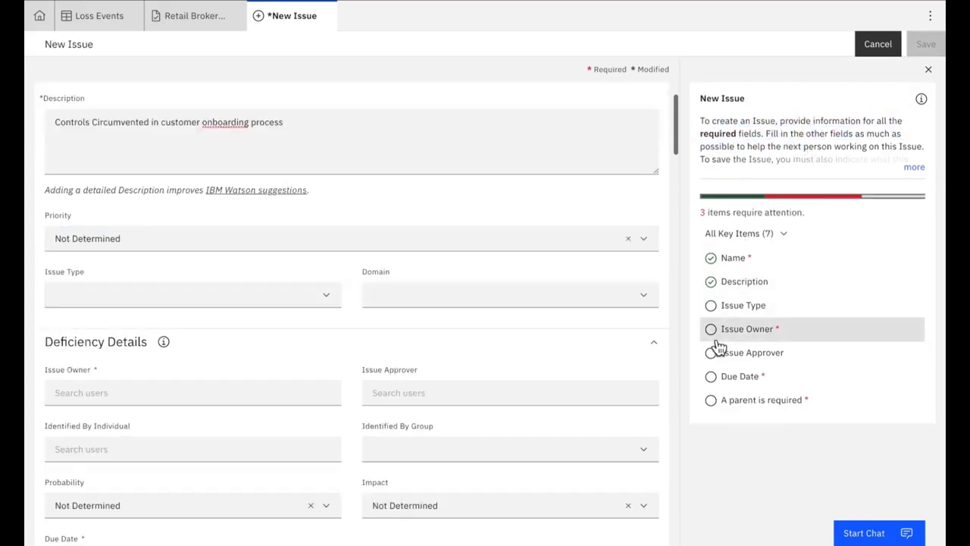
click(330, 299)
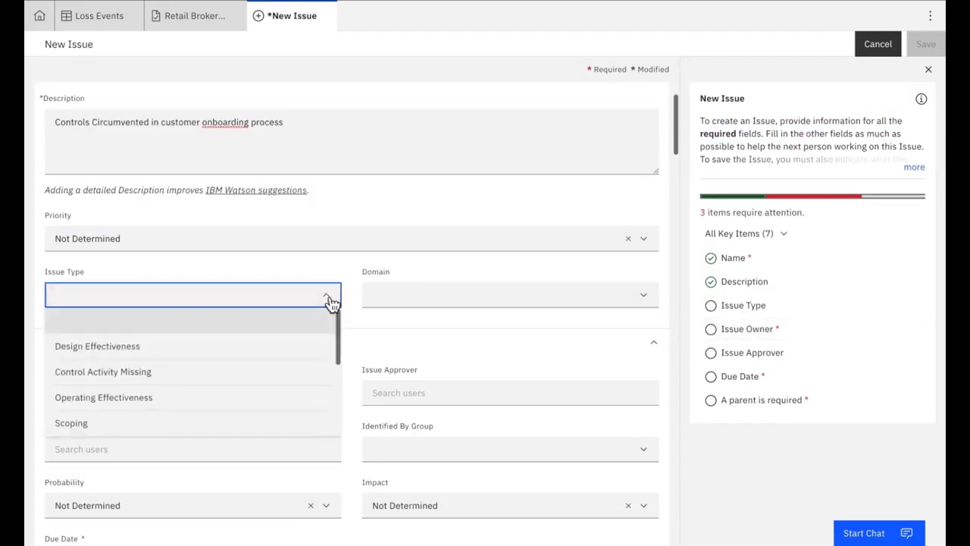
click(244, 400)
click(721, 329)
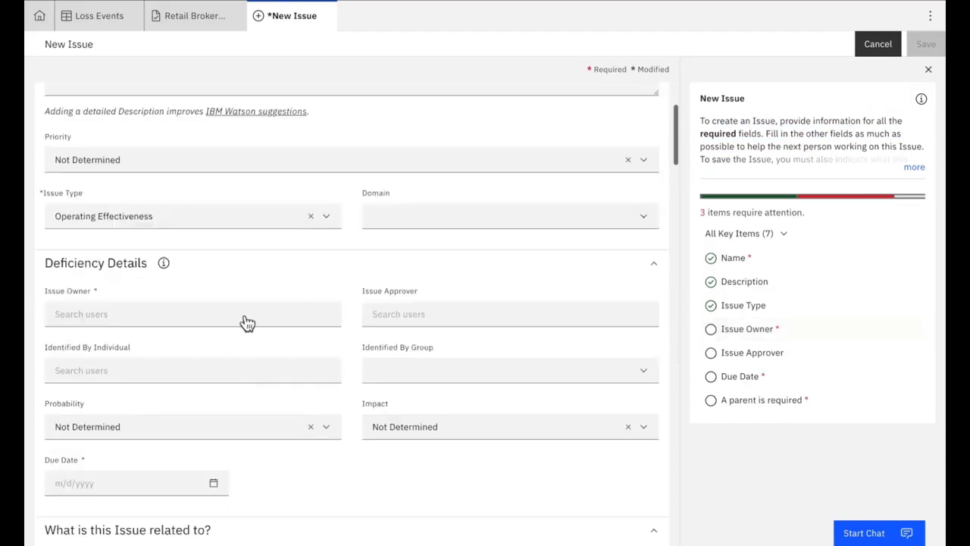
click(246, 318)
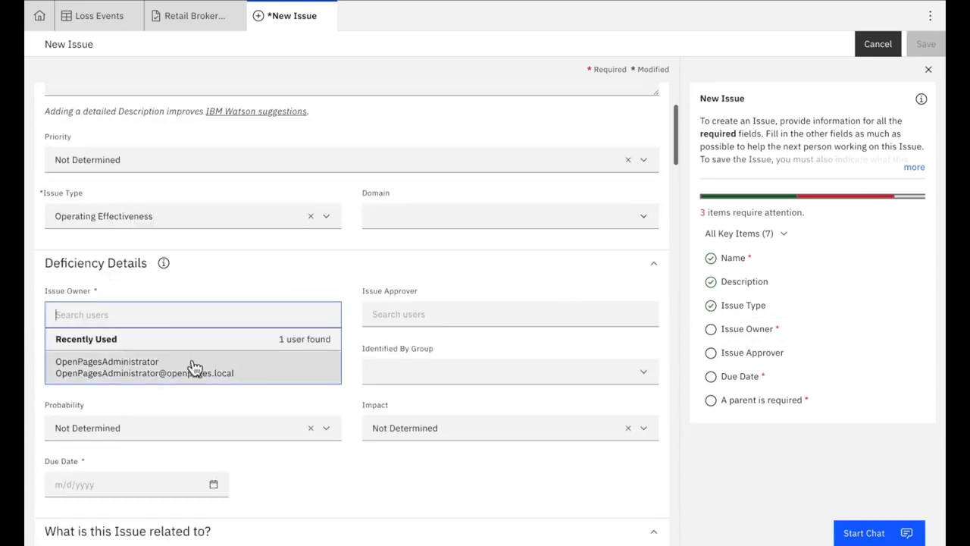
click(186, 373)
Set the due date to 7/11/2020 and bring up the impacted business entity list
click(723, 377)
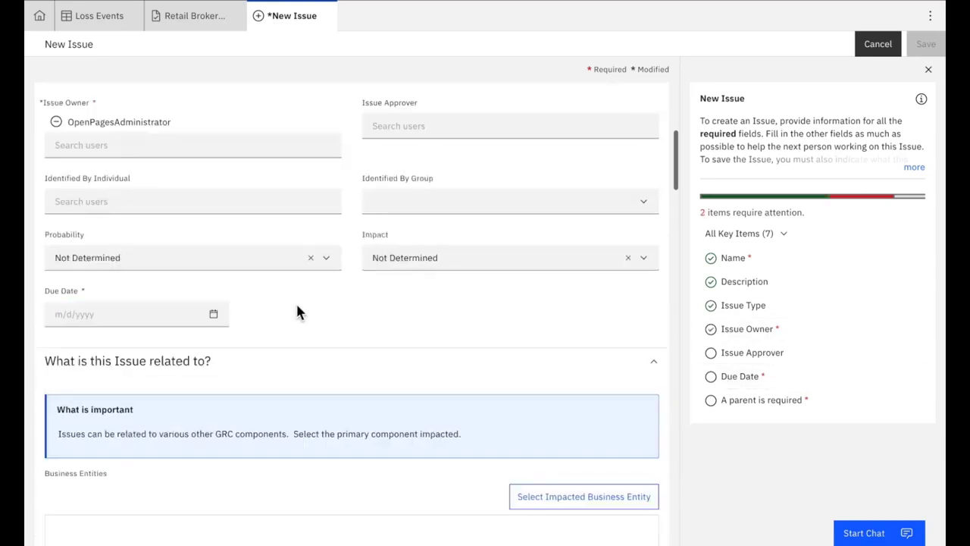
click(213, 527)
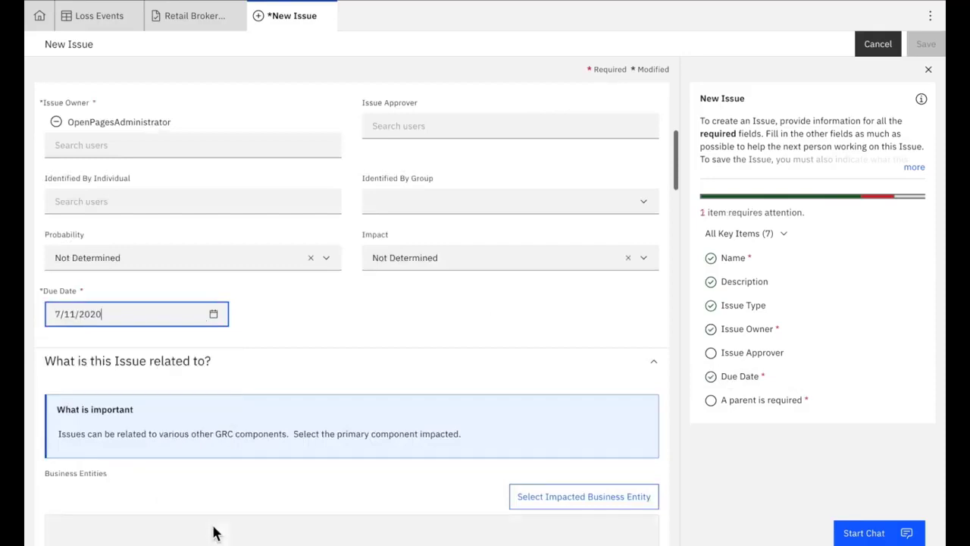
click(717, 401)
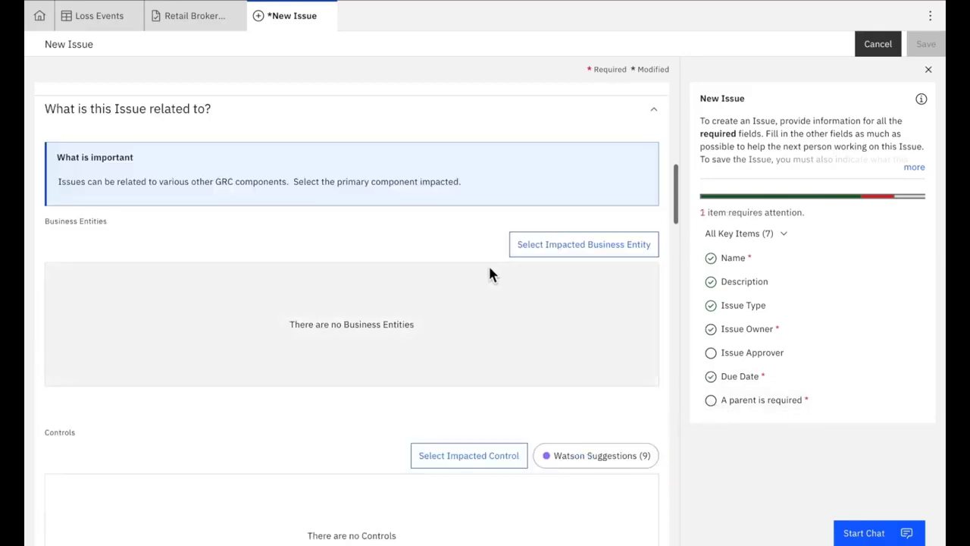
click(552, 255)
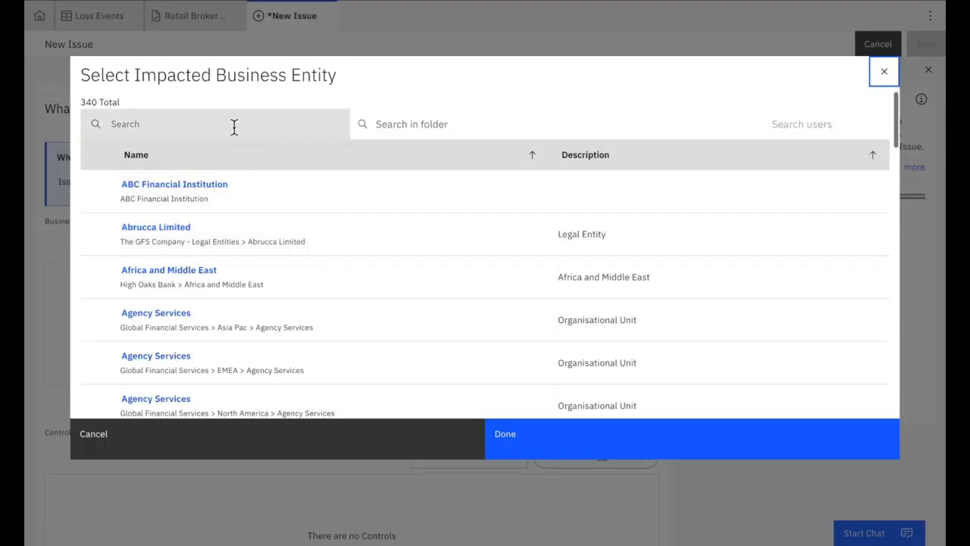
Search 'broker' and link Asia Pac Retail Brokerage as the impacted business entity
click(200, 127)
text(broker)
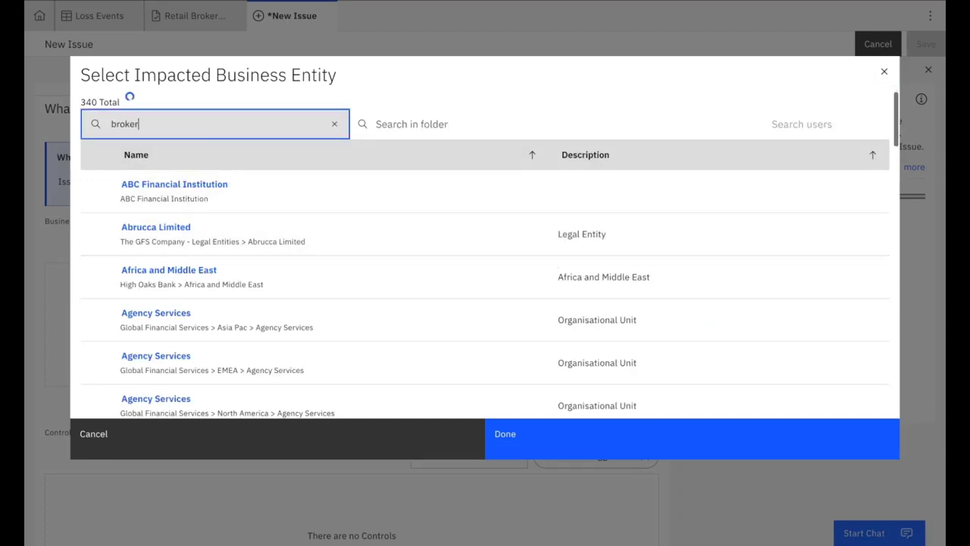
click(140, 196)
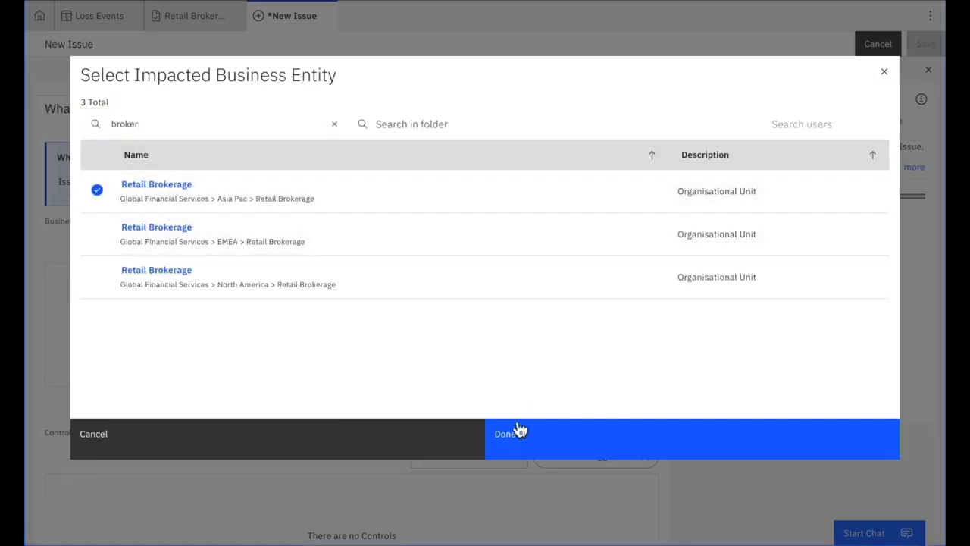
click(515, 445)
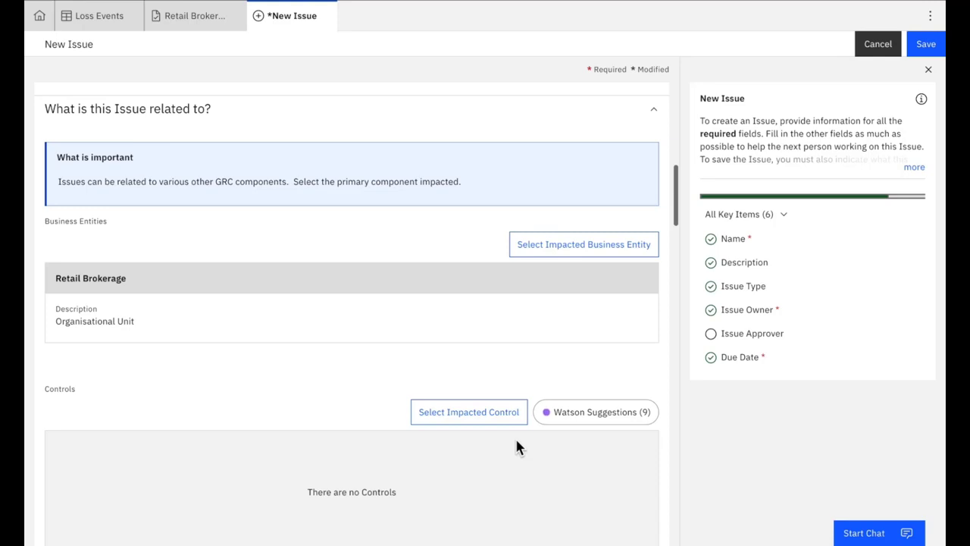
Map Watson's suggested control 14.1.2 Securing application services on public networks to the issue
scroll(516, 447, down, 1)
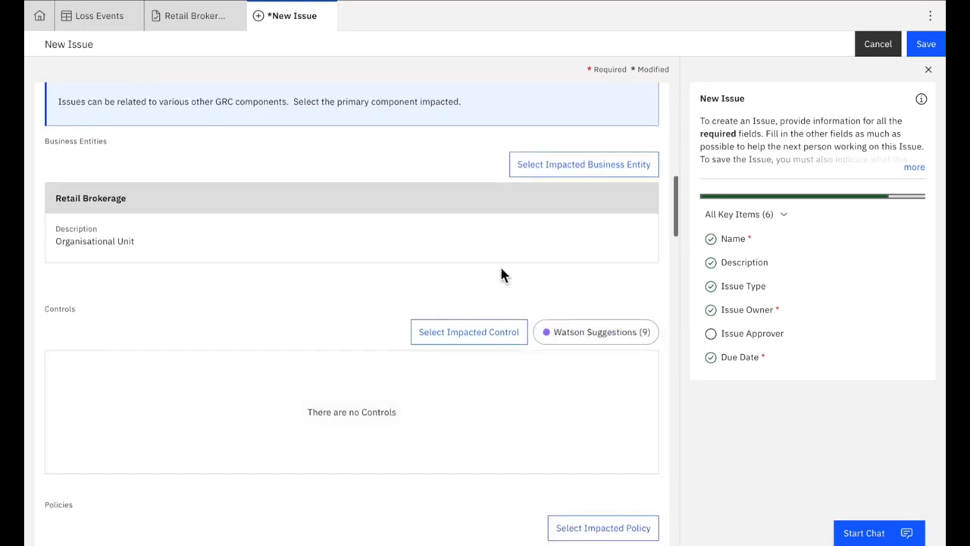
scroll(500, 269, up, 1)
scroll(96, 199, up, 8)
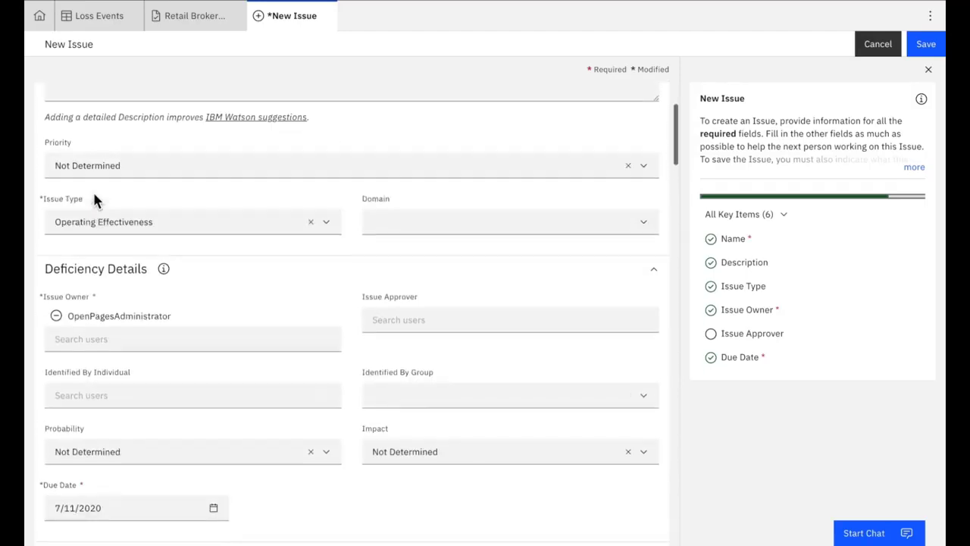
click(253, 173)
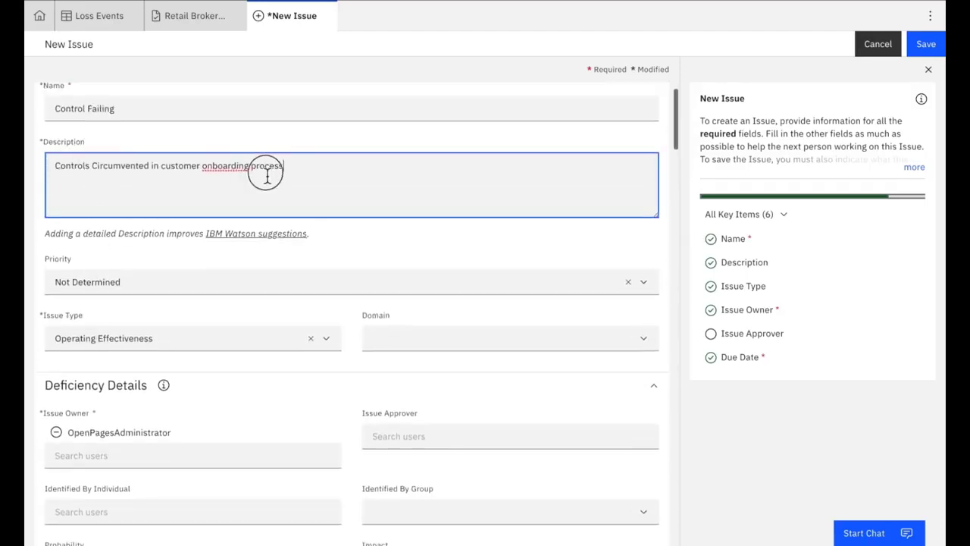
scroll(266, 177, down, 2)
scroll(267, 176, down, 5)
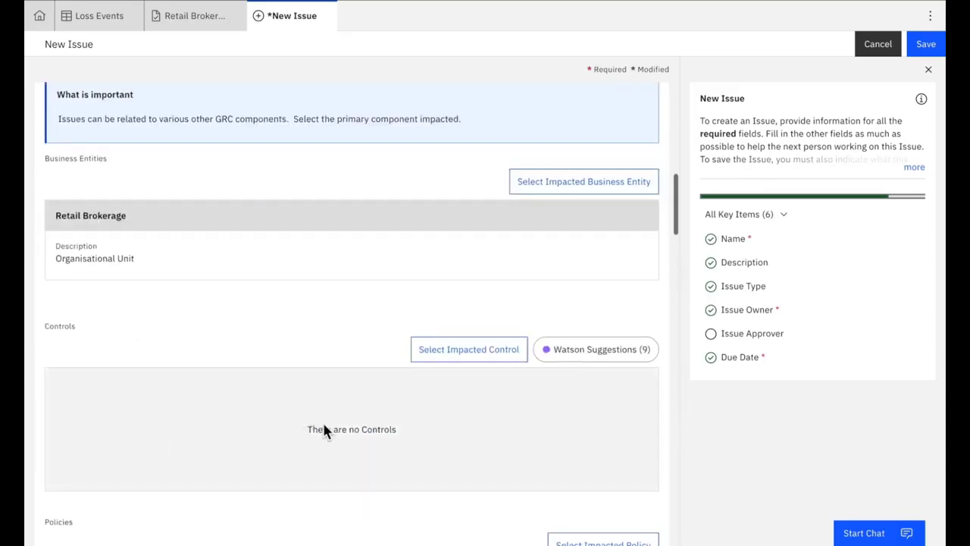
click(597, 354)
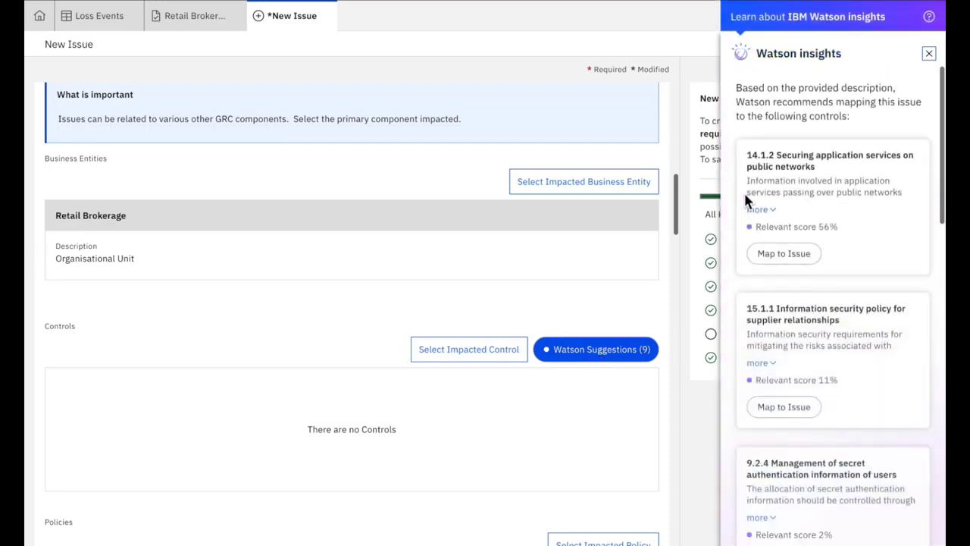
drag(776, 156, 835, 167)
click(783, 253)
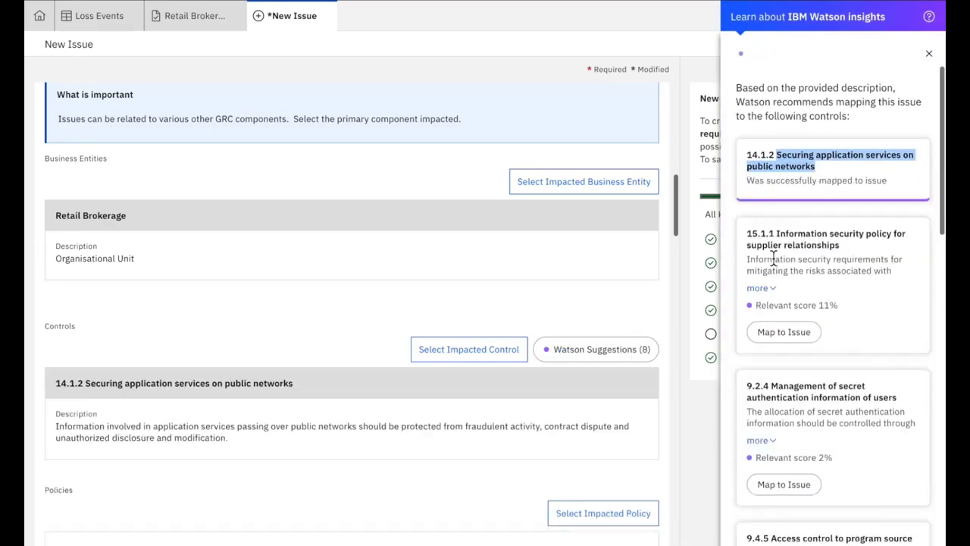
click(929, 55)
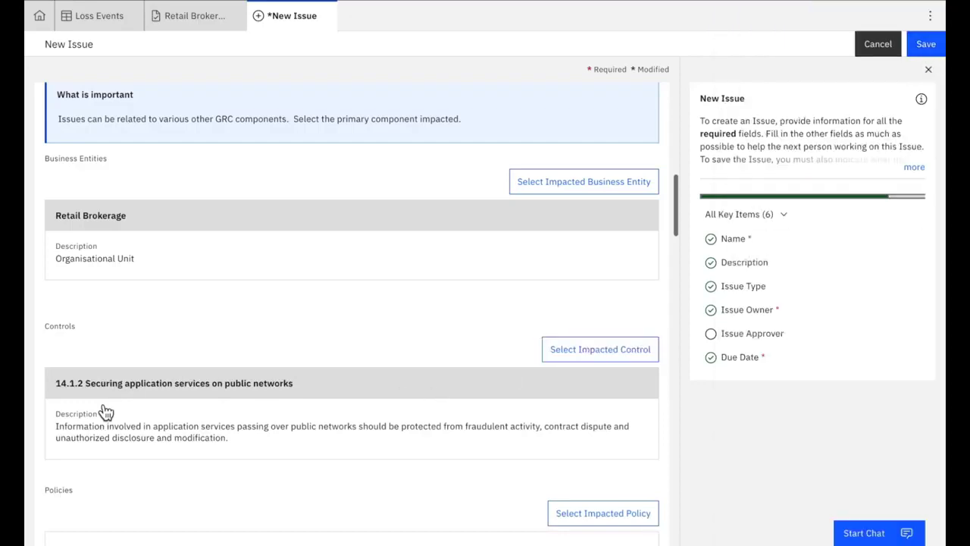